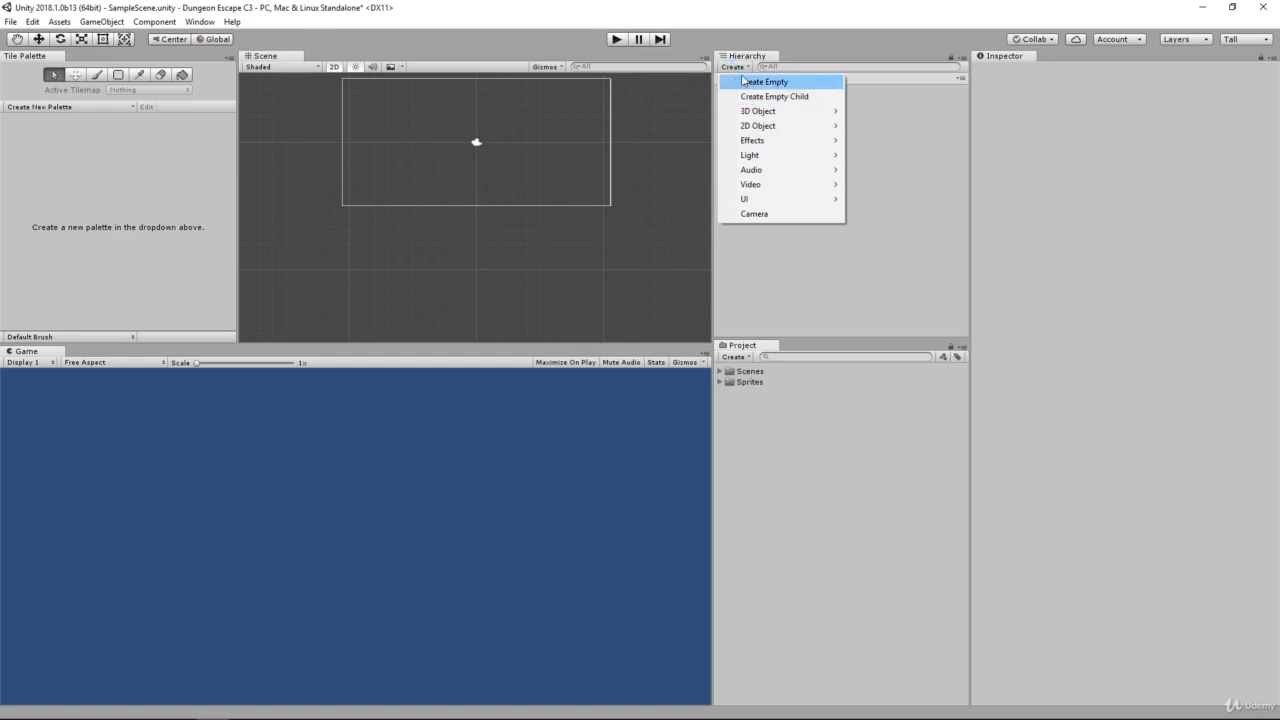
Step: Create a 2D Tilemap object with its parent Grid in the sample scene
mouse_move(780, 126)
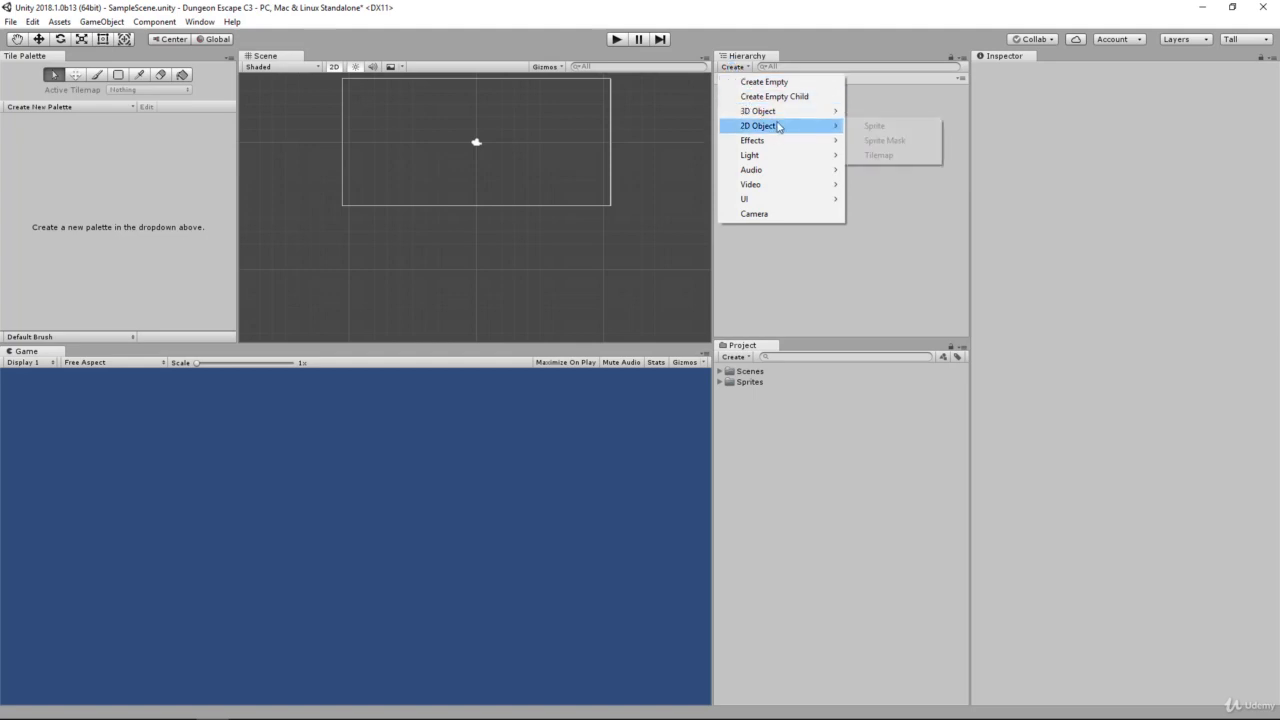
left_click(884, 155)
left_click(755, 99)
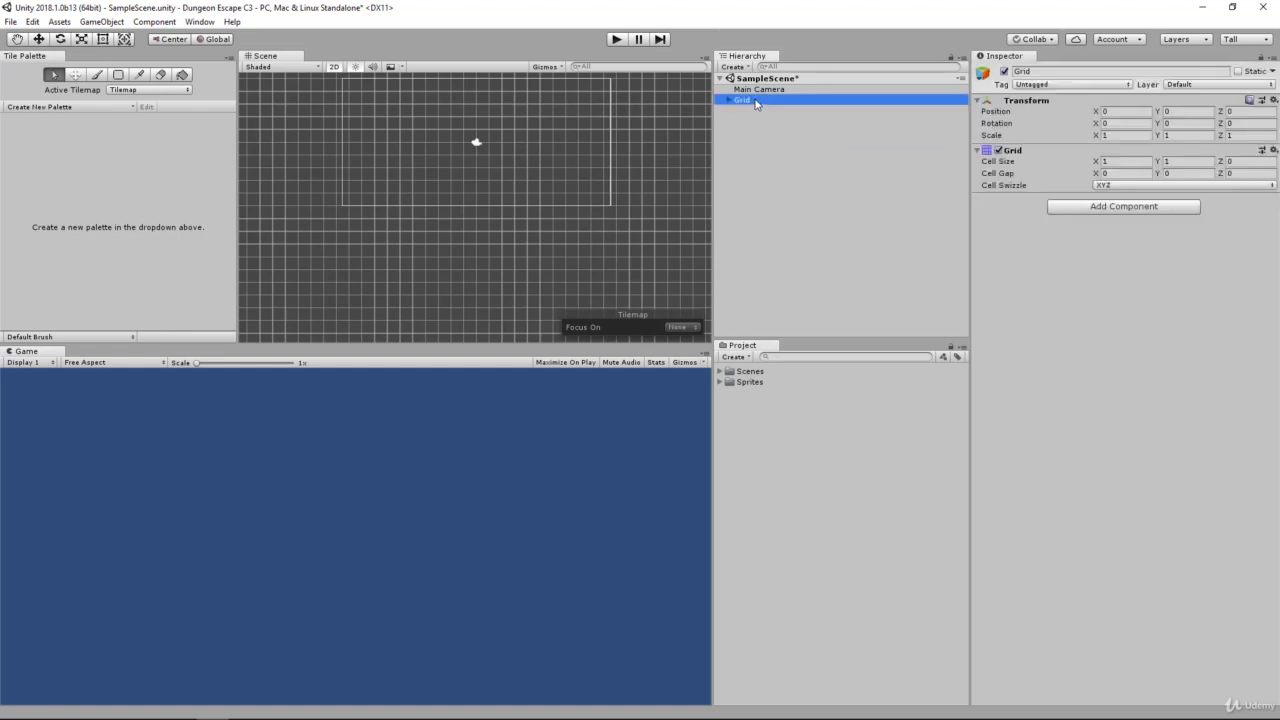
scroll(373, 142, "down", 1)
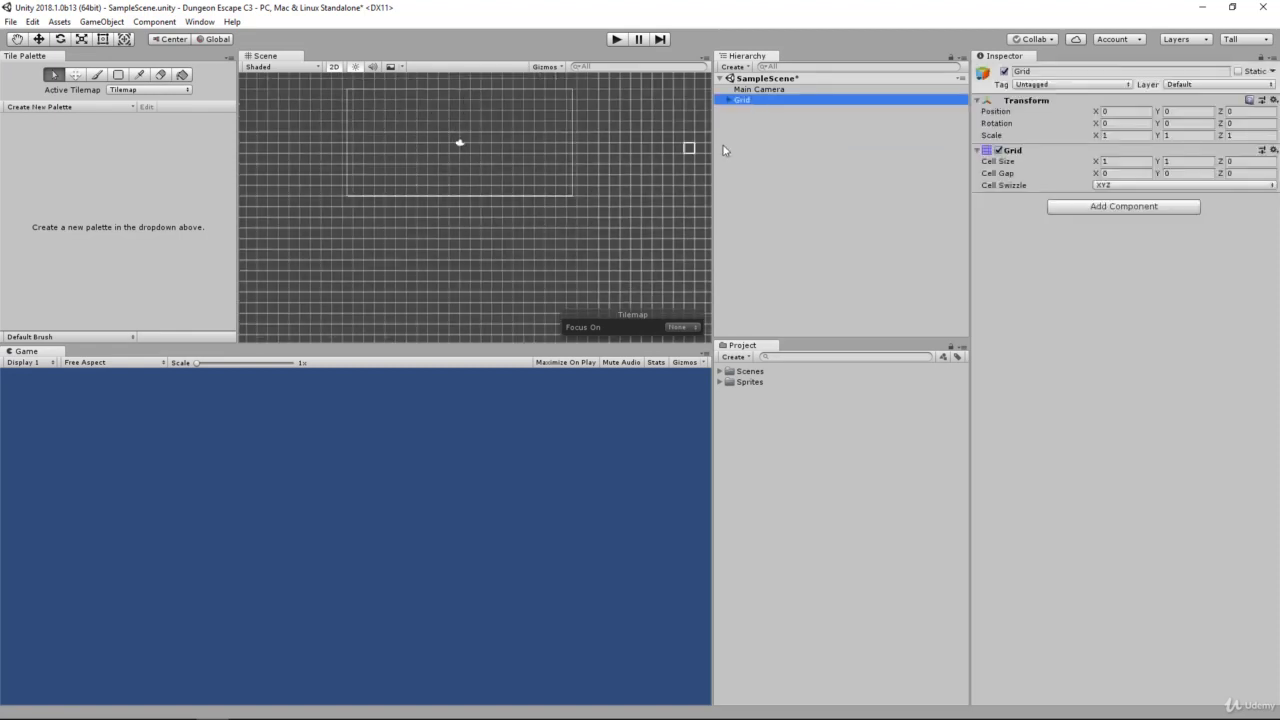
Step: Rename the Tilemap object under Grid to Ground_Tilemap
key("Right")
left_click(857, 111)
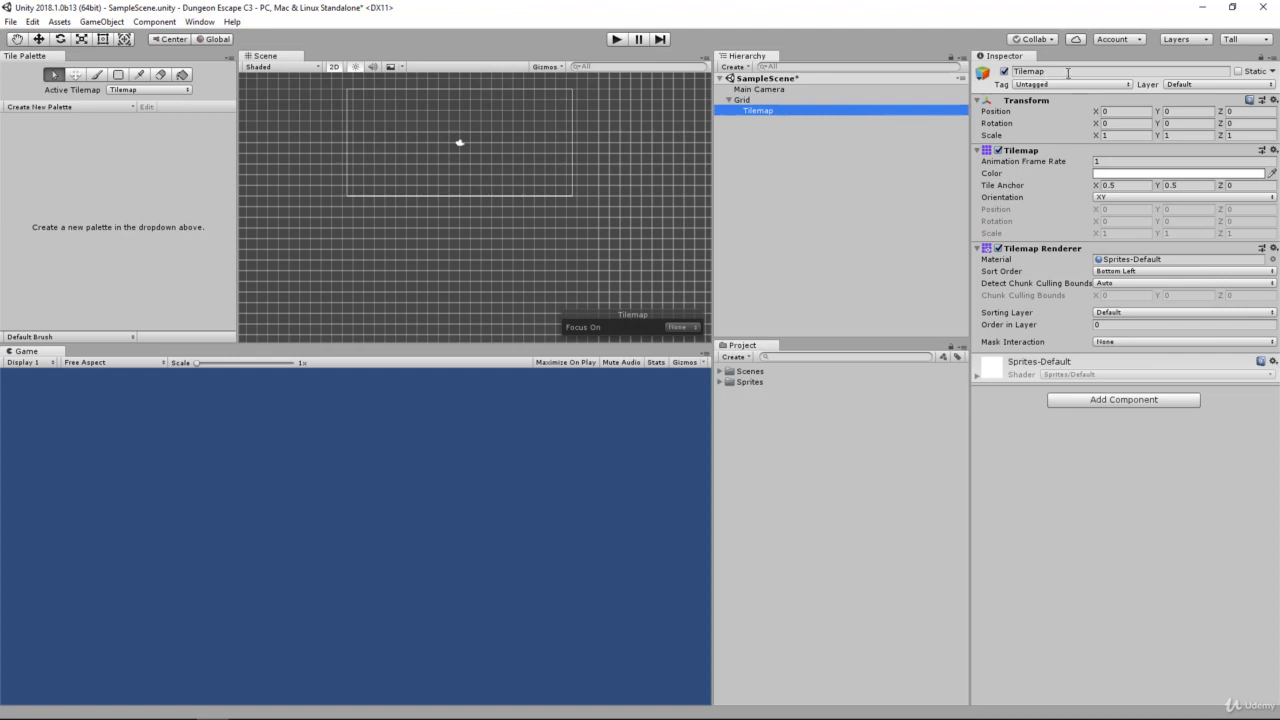
left_click(1068, 73)
type("Groun")
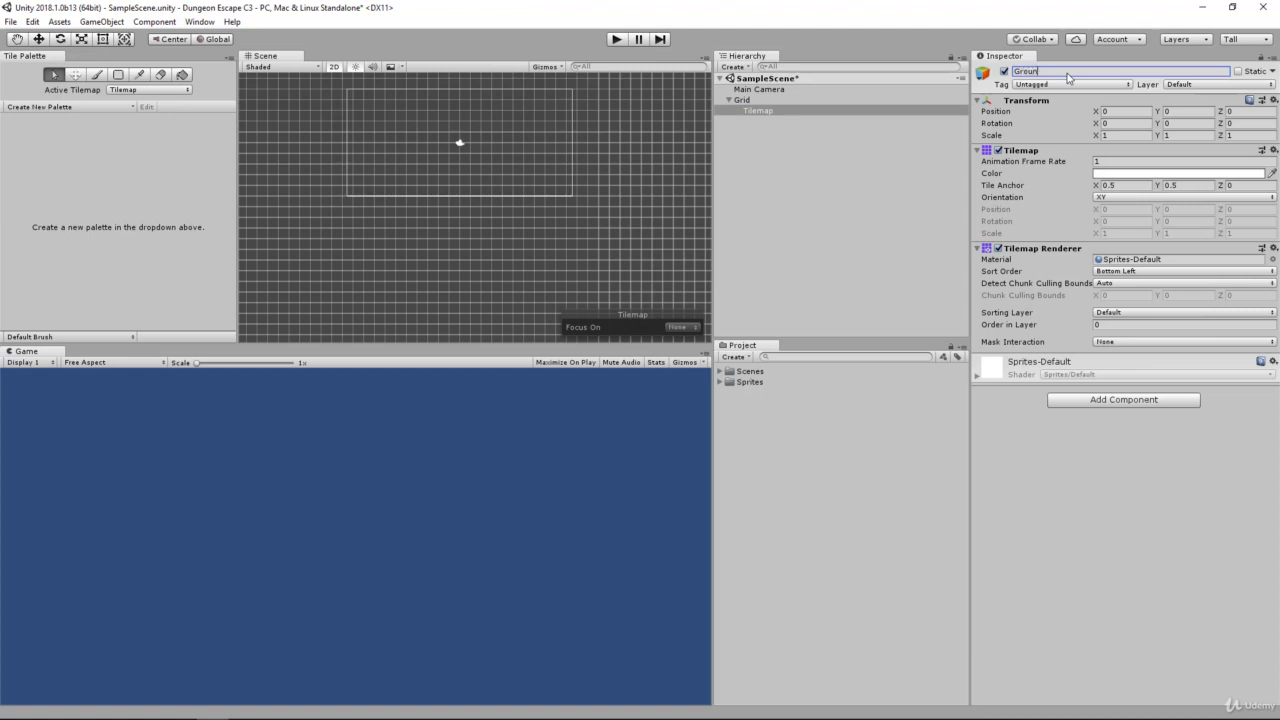
type("d_Tilemap")
key("Return")
Step: Start creating a new tile palette named "Ground Items" with a rectangular grid and automatic cell size
left_click(60, 107)
left_click(118, 138)
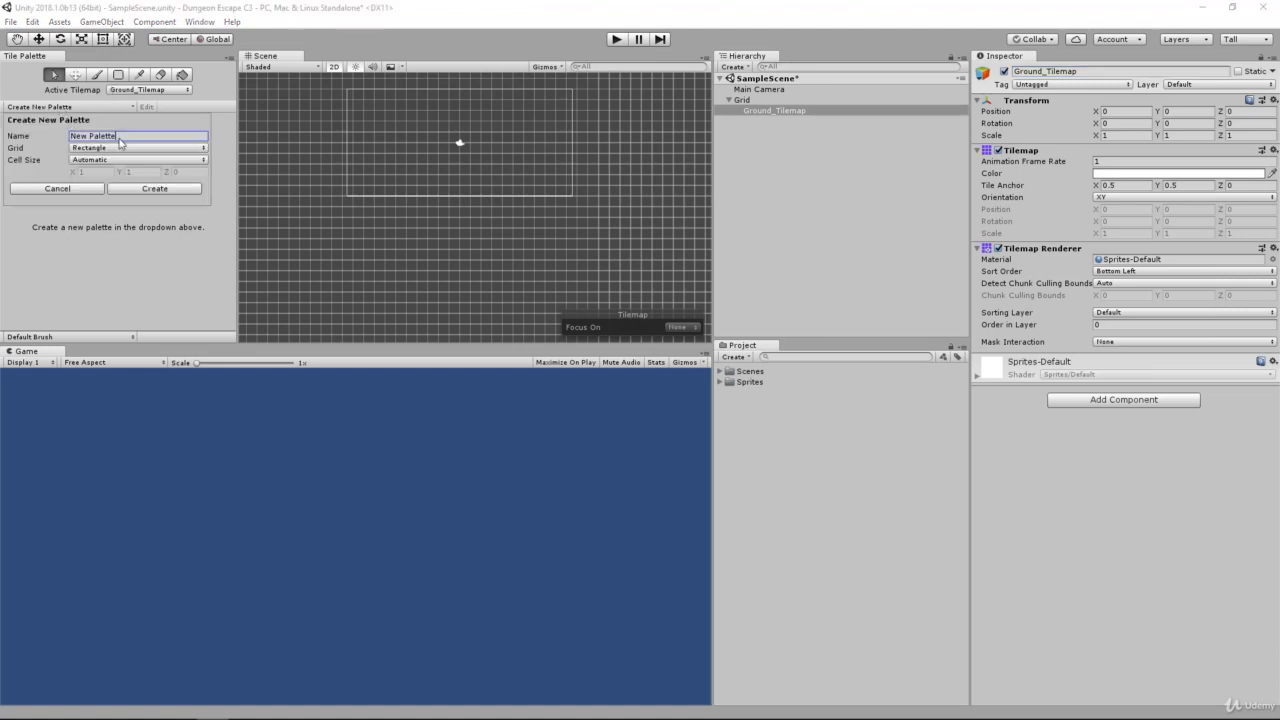
type("Ground Items")
left_click(178, 189)
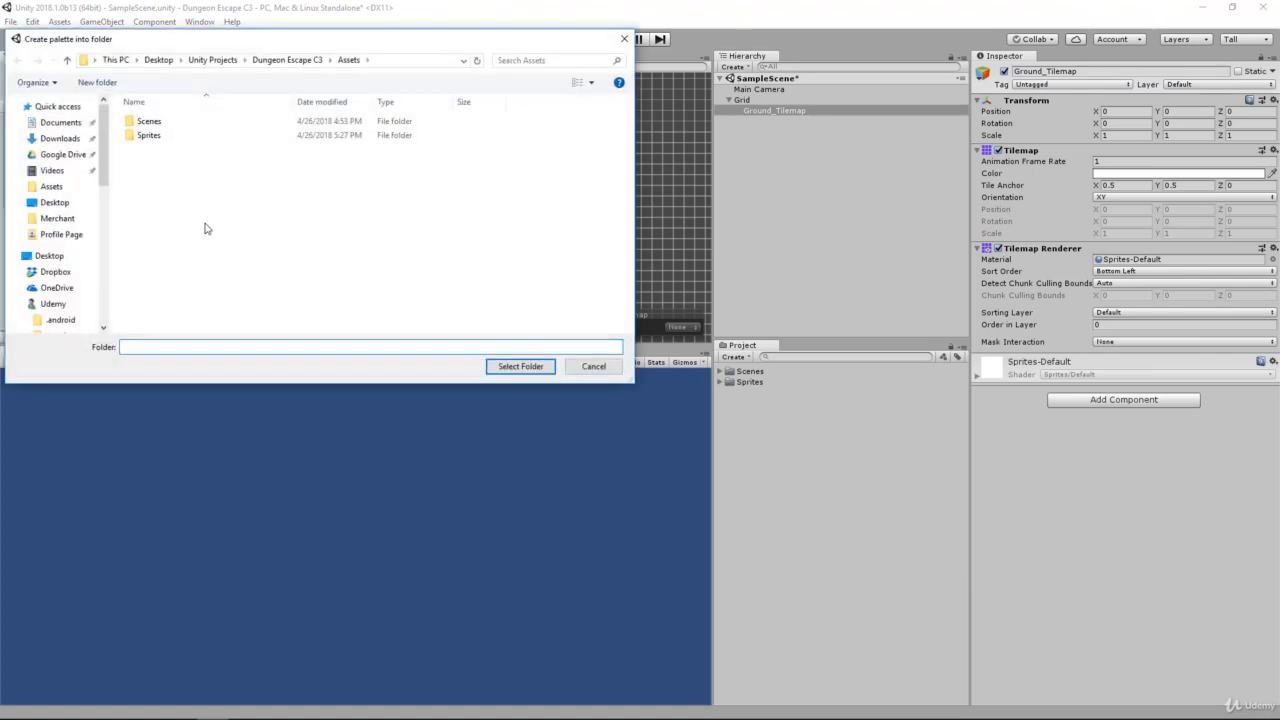
Step: Create a folder named Tilemap inside the project's Sprites folder for storing the palette
double_click(170, 140)
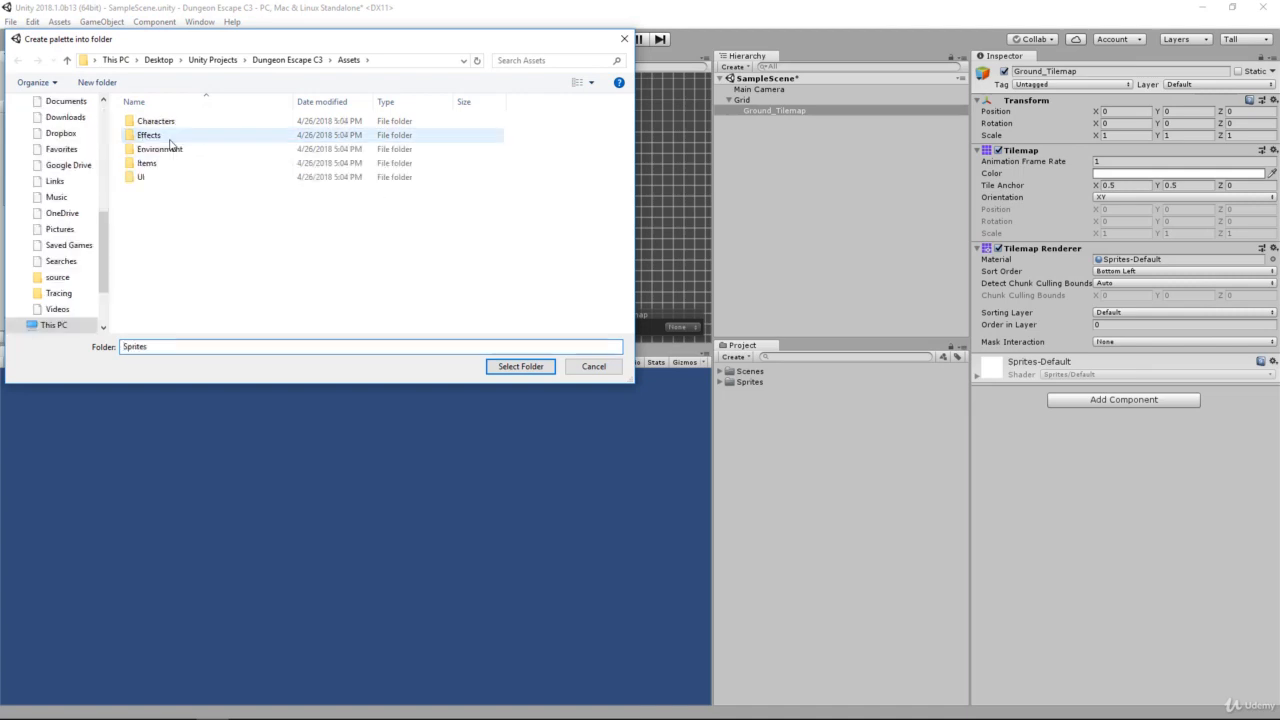
right_click(175, 236)
mouse_move(257, 440)
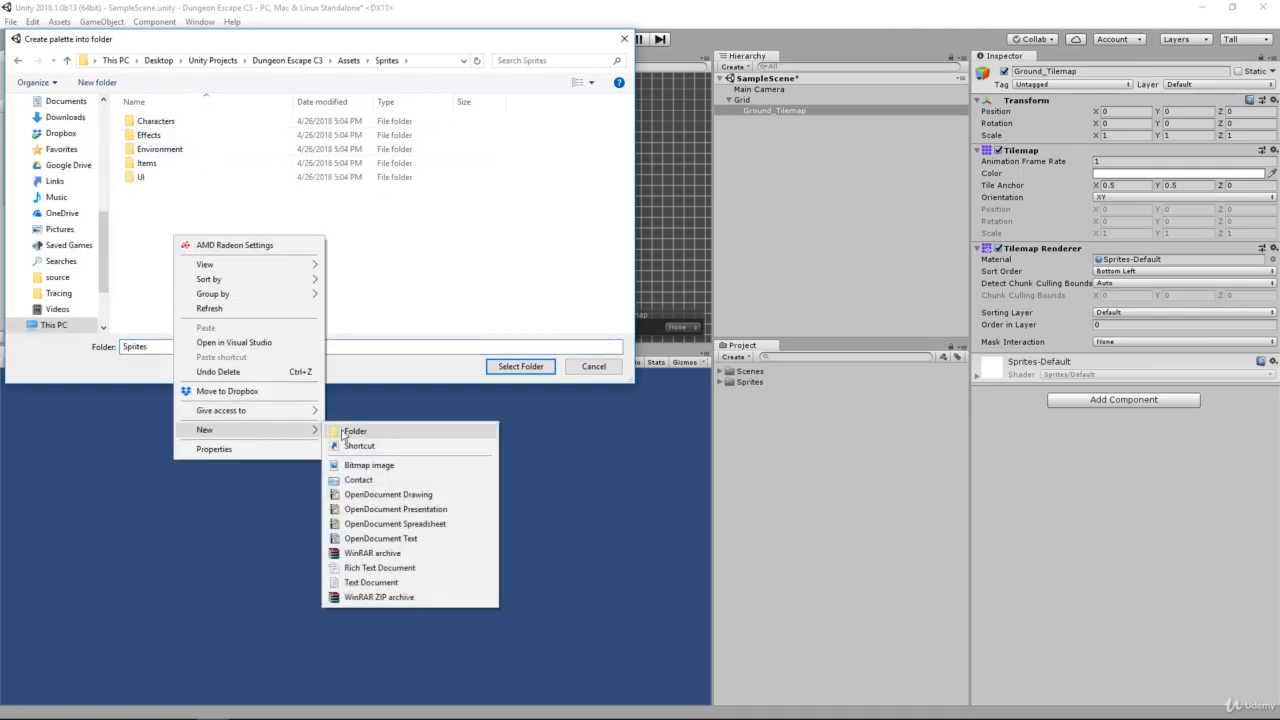
left_click(343, 429)
type("Tilemap")
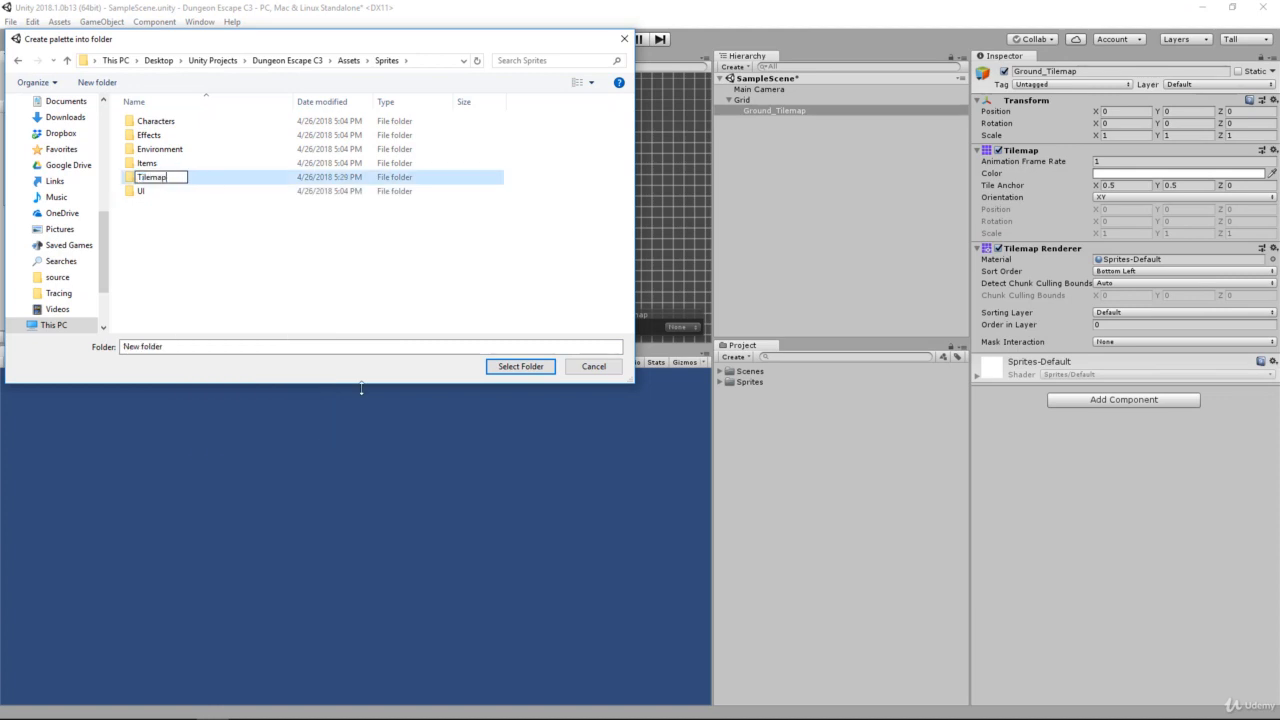
key("Return")
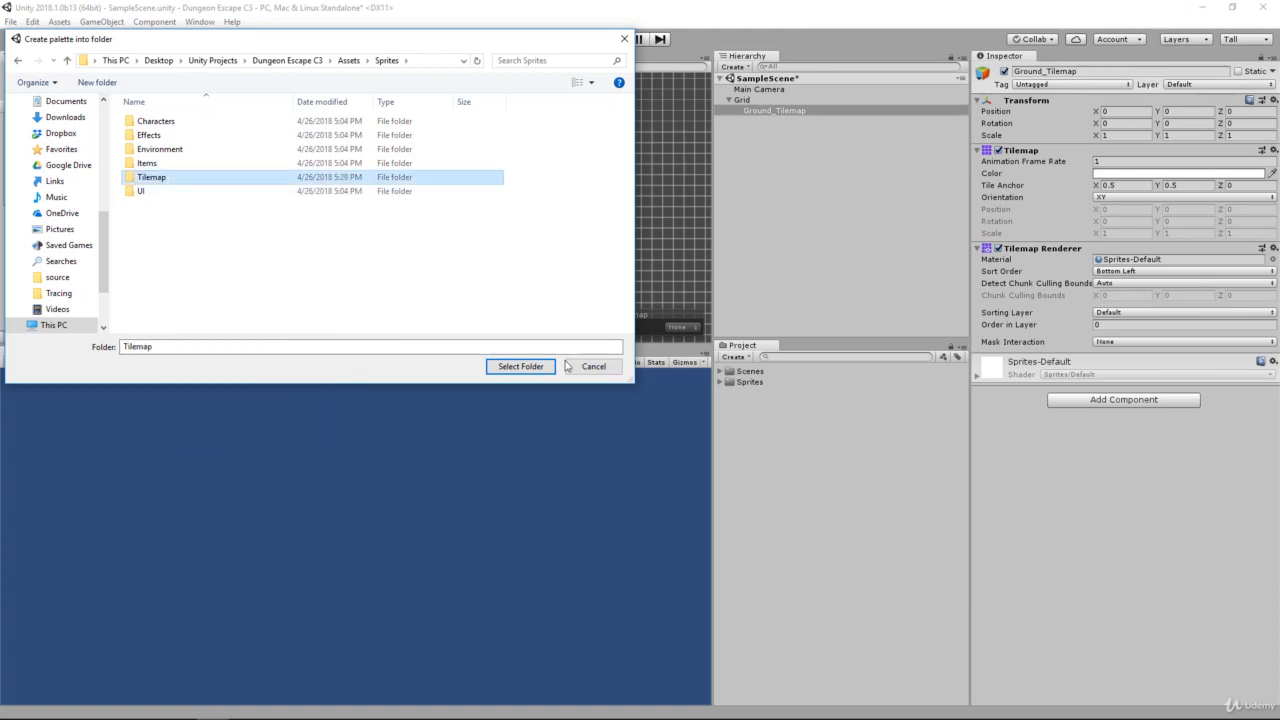
Step: Create a Palettes folder inside the Tilemap folder and save the Ground Items palette into it
double_click(211, 178)
right_click(208, 189)
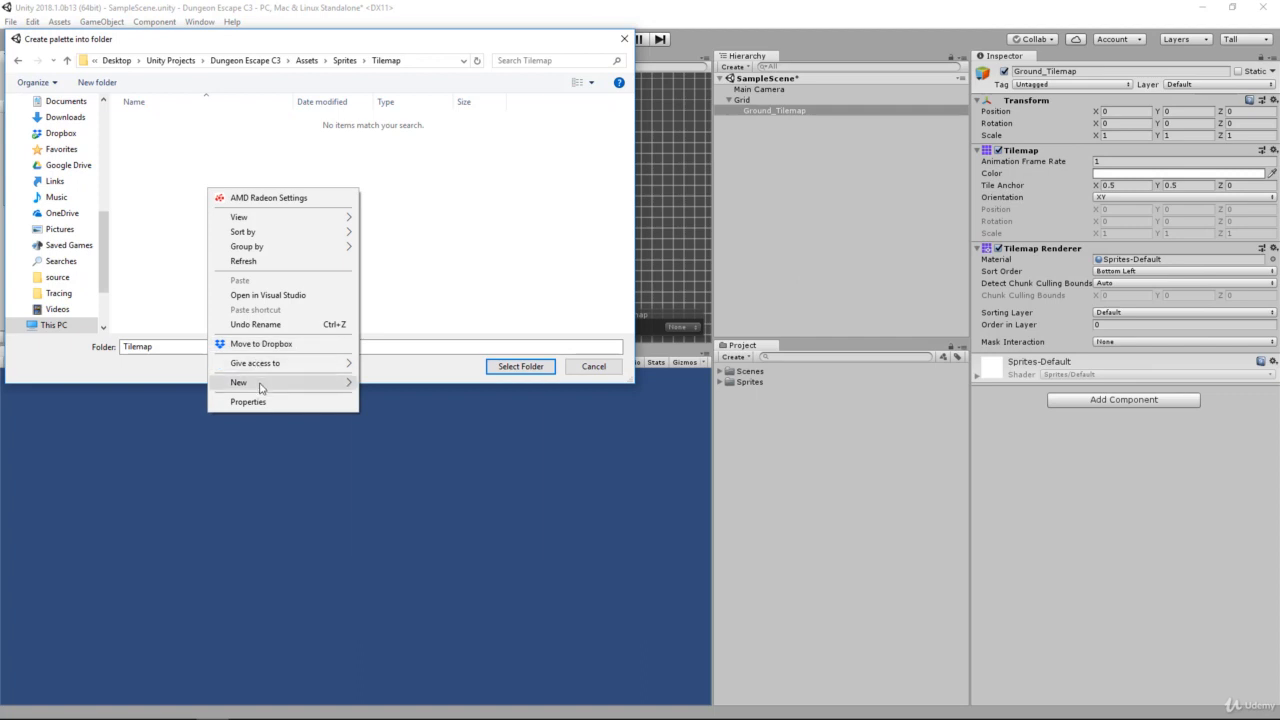
mouse_move(330, 386)
left_click(390, 382)
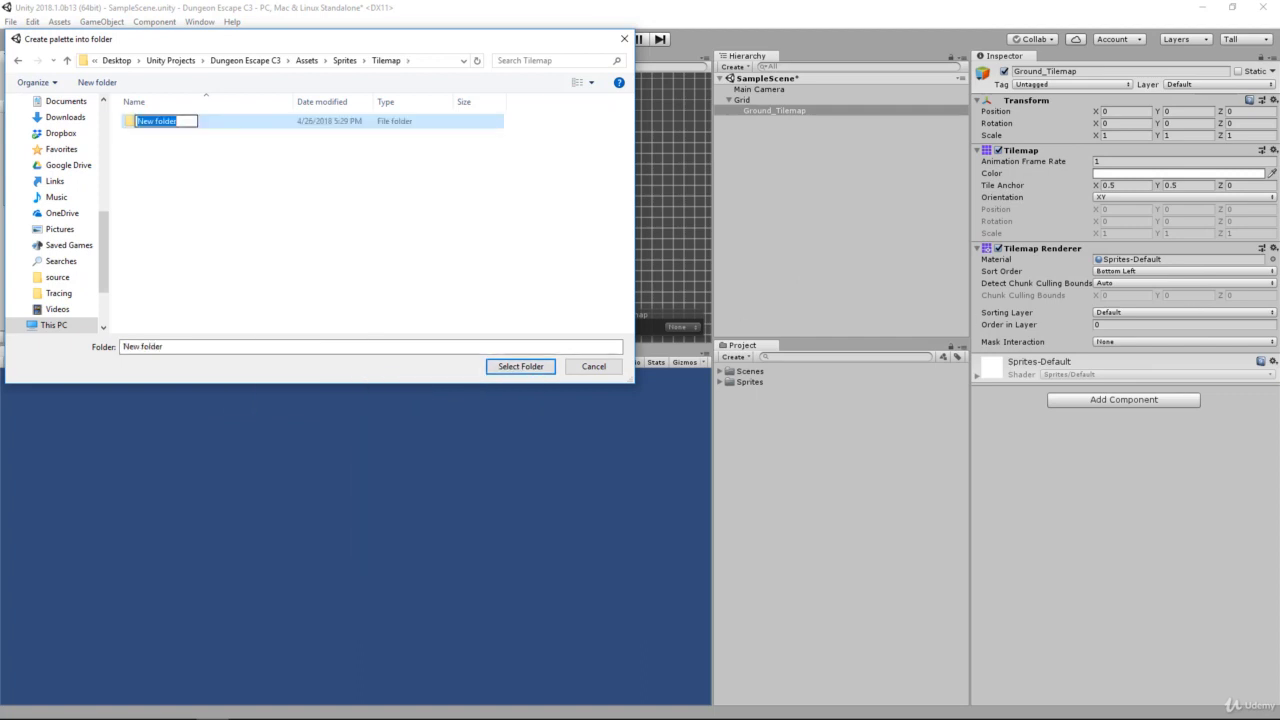
key("Return")
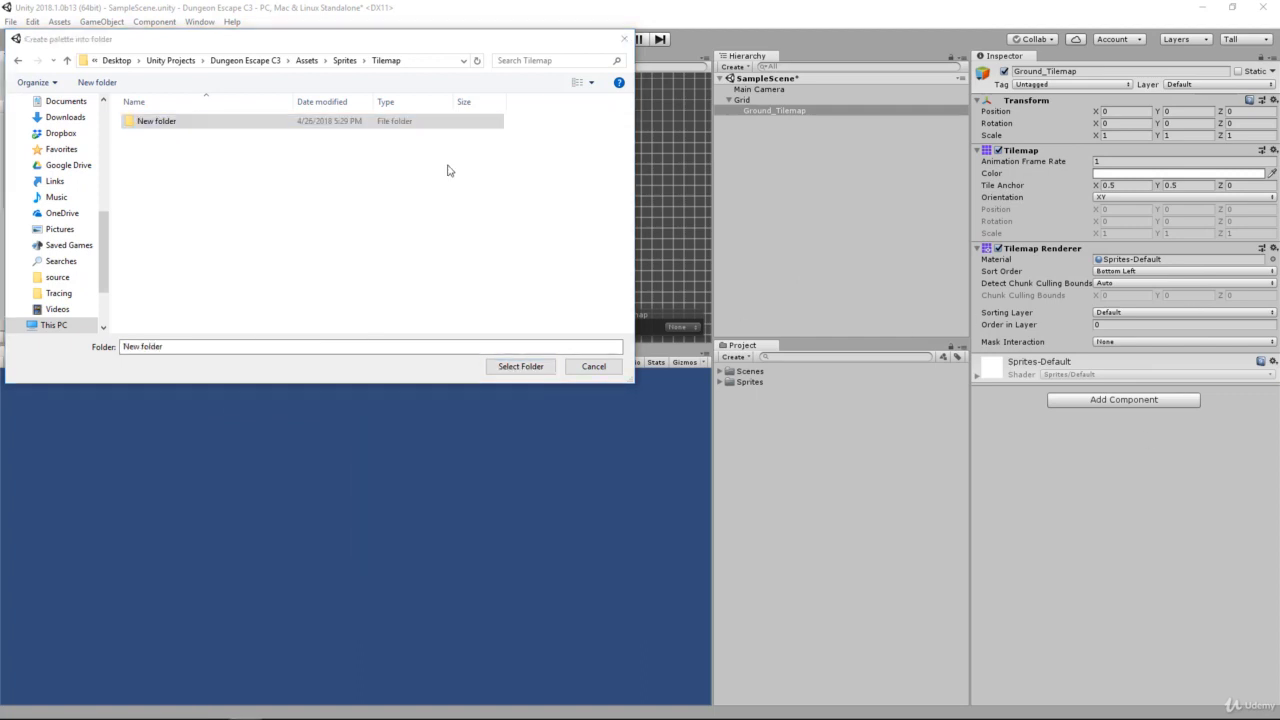
right_click(192, 119)
left_click(254, 484)
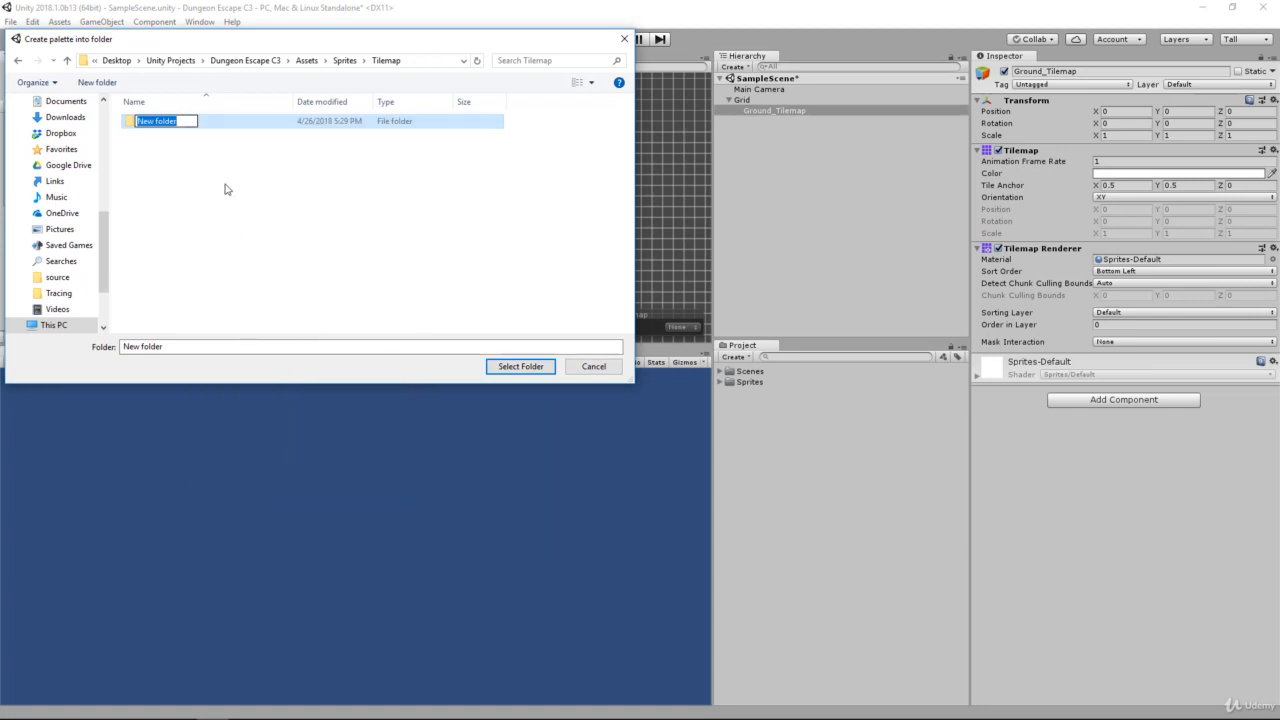
type("Palettes")
double_click(325, 123)
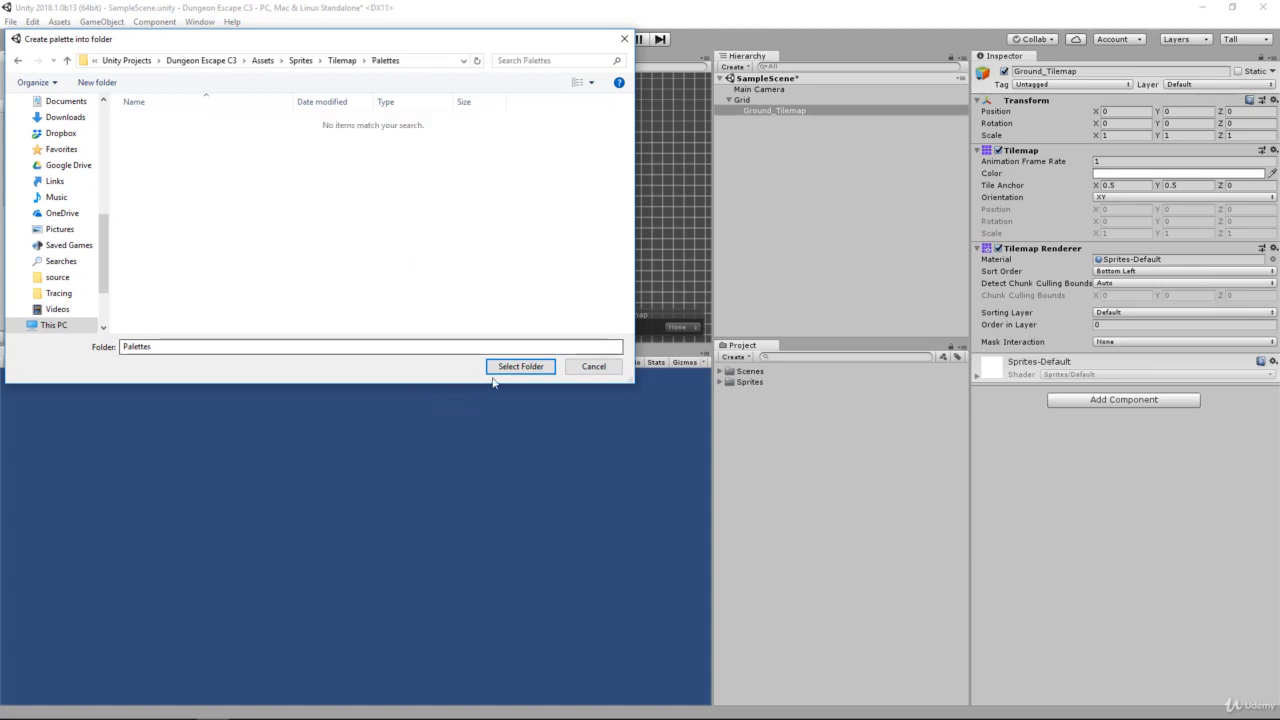
left_click(520, 366)
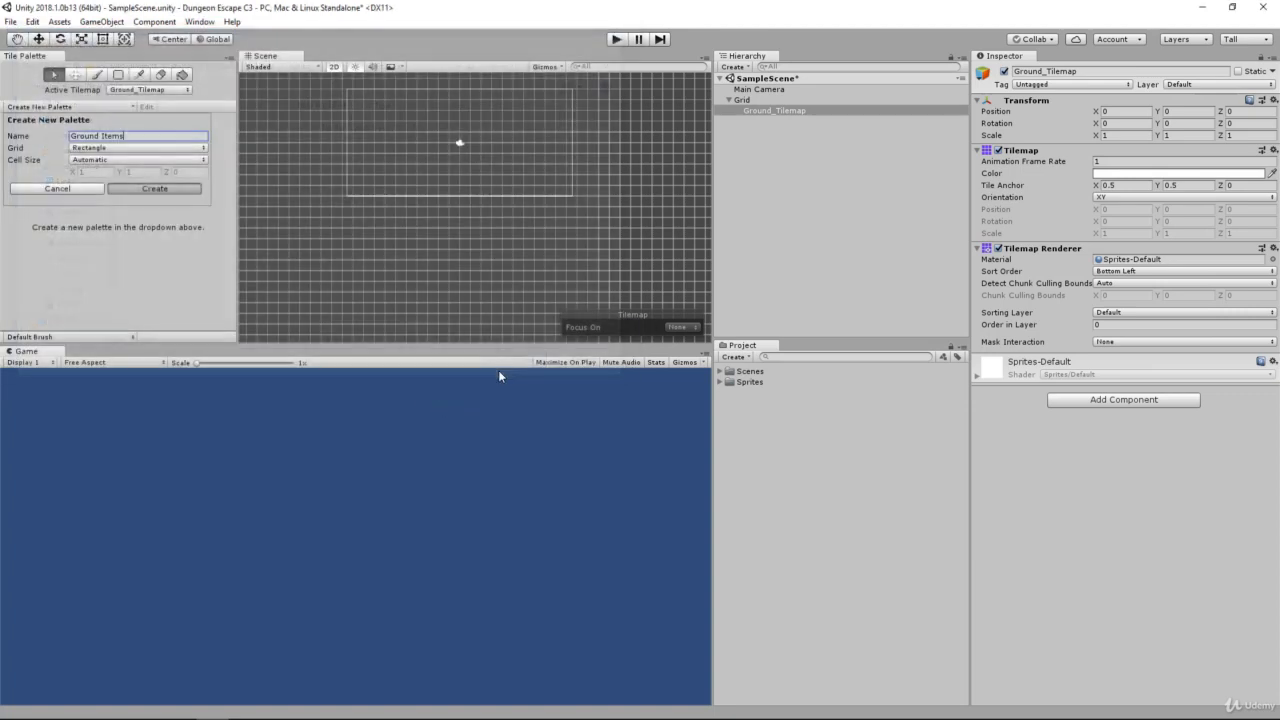
Step: Check the new Tilemap and Palettes folders under Sprites, and review the Ground Items palette selection
double_click(731, 383)
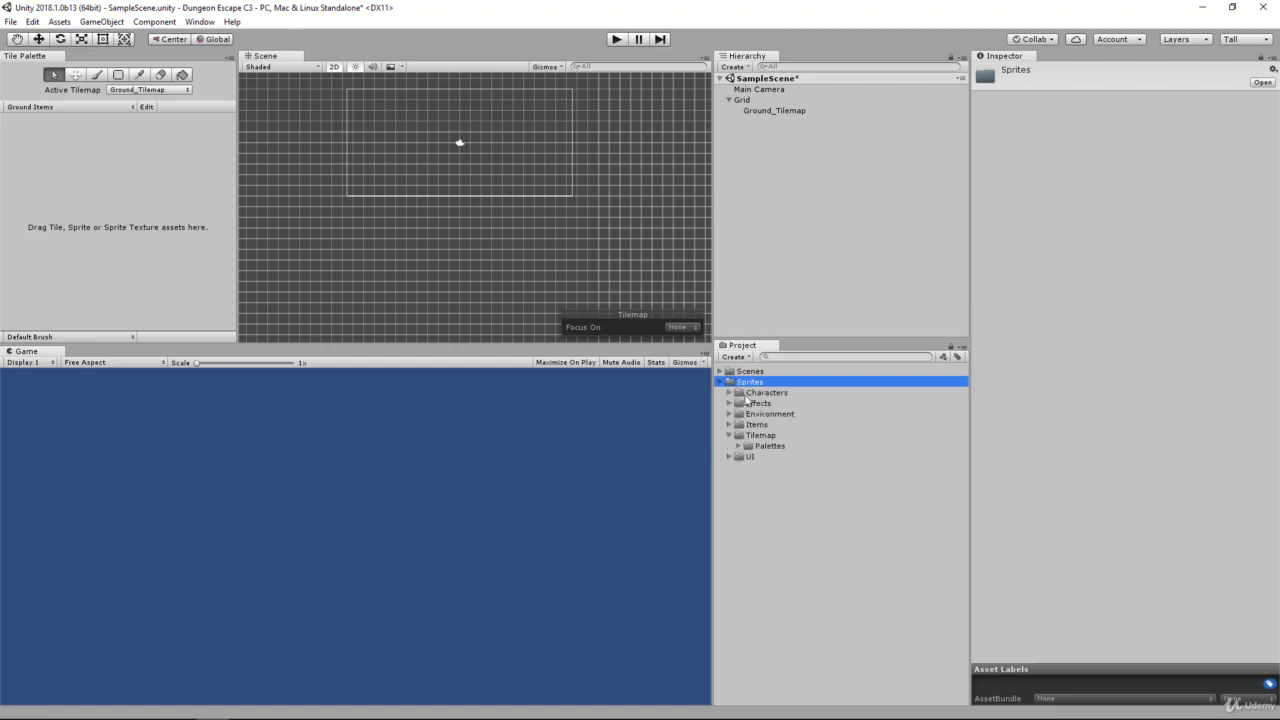
left_click(760, 436)
double_click(770, 446)
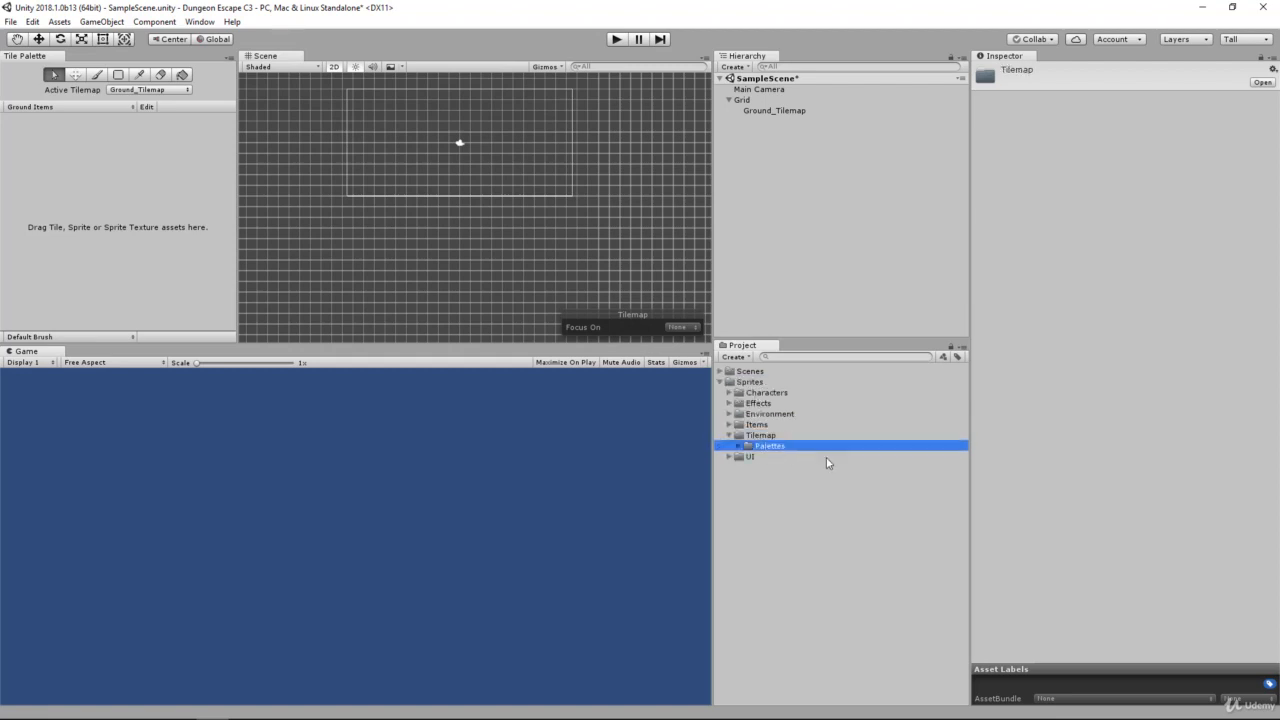
left_click(826, 462)
key("Left")
key("Left")
key("Left")
key("Left")
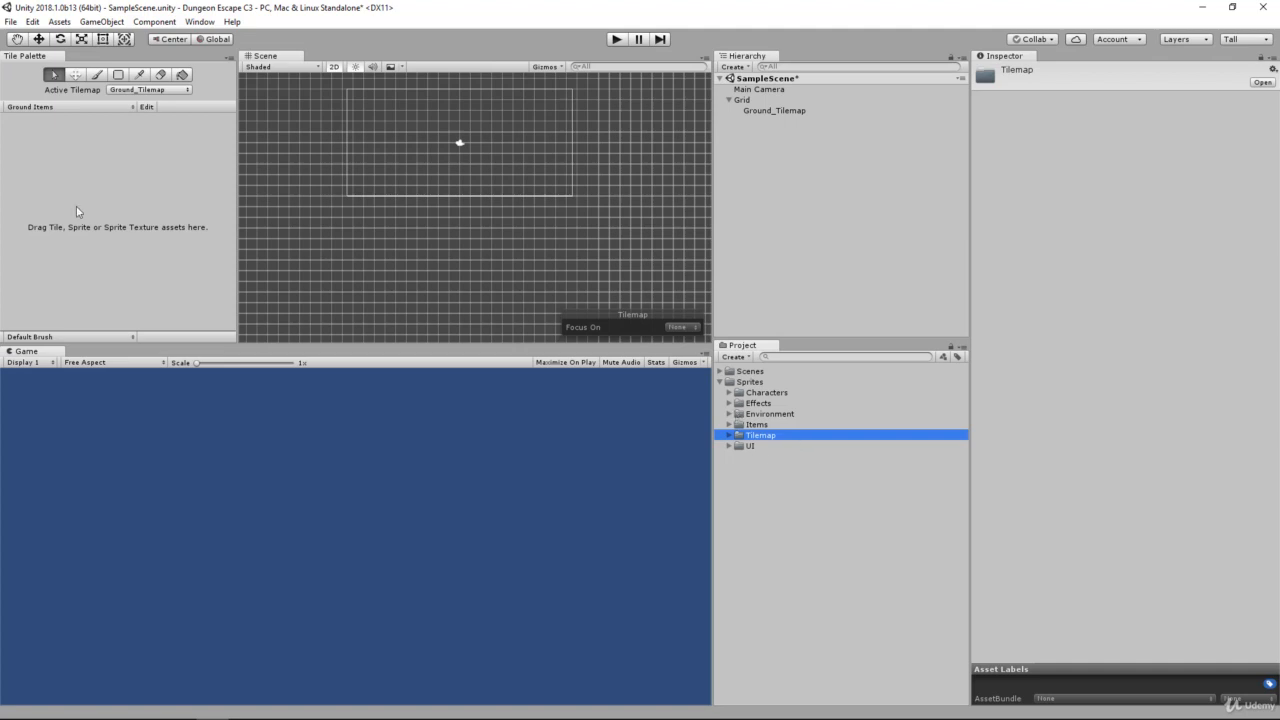
left_click(56, 106)
left_click(69, 117)
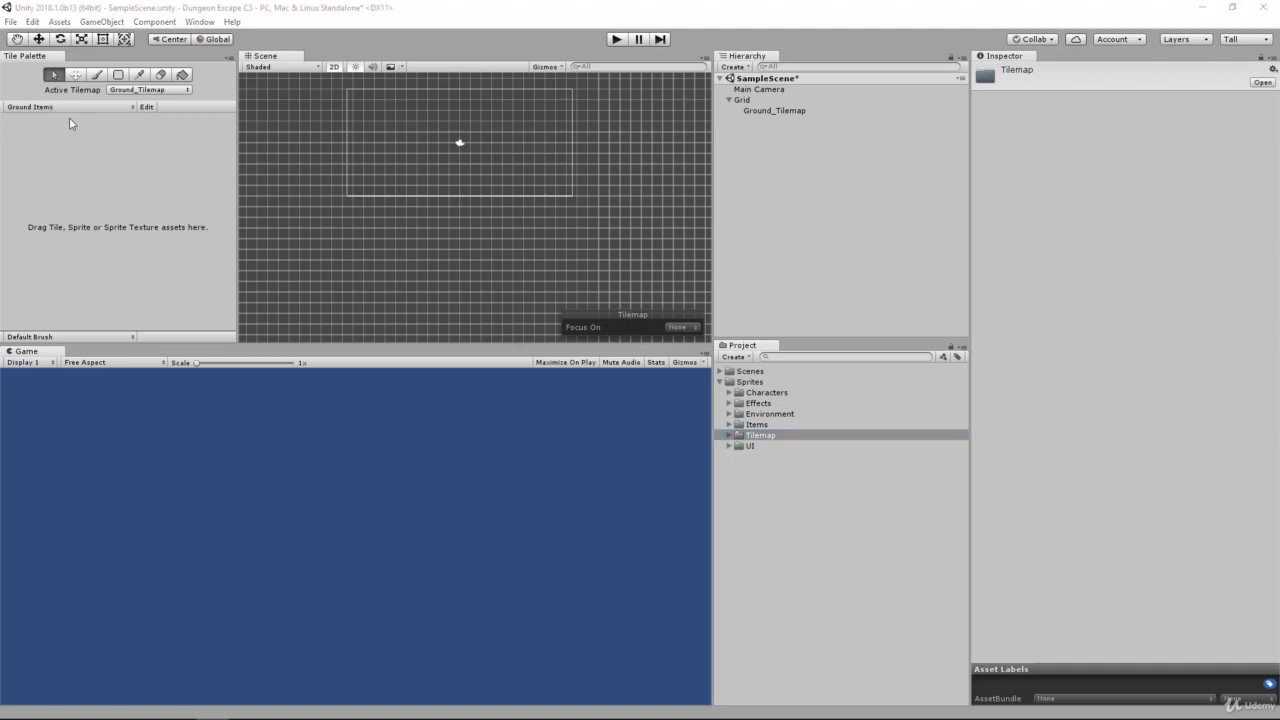
Step: Set the sprite mode of the Ground texture in Environment/Level to Multiple and apply the import settings
double_click(777, 414)
left_click(784, 512)
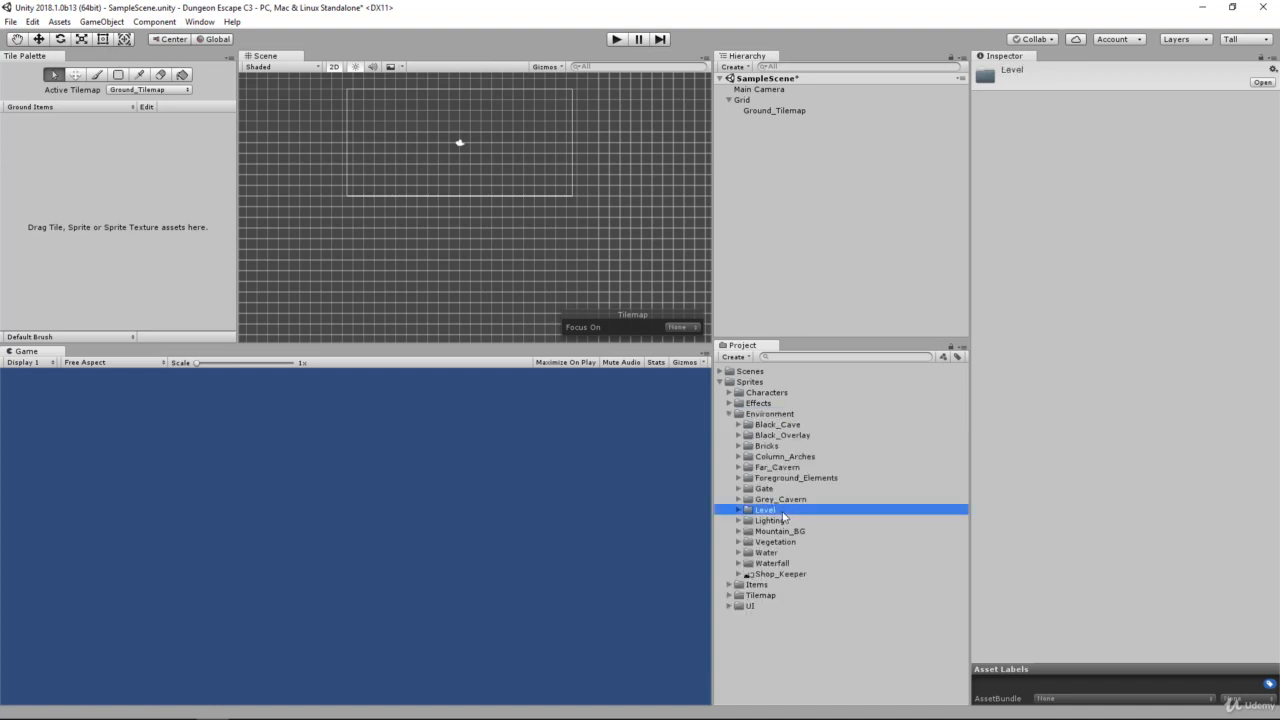
double_click(784, 512)
left_click(784, 518)
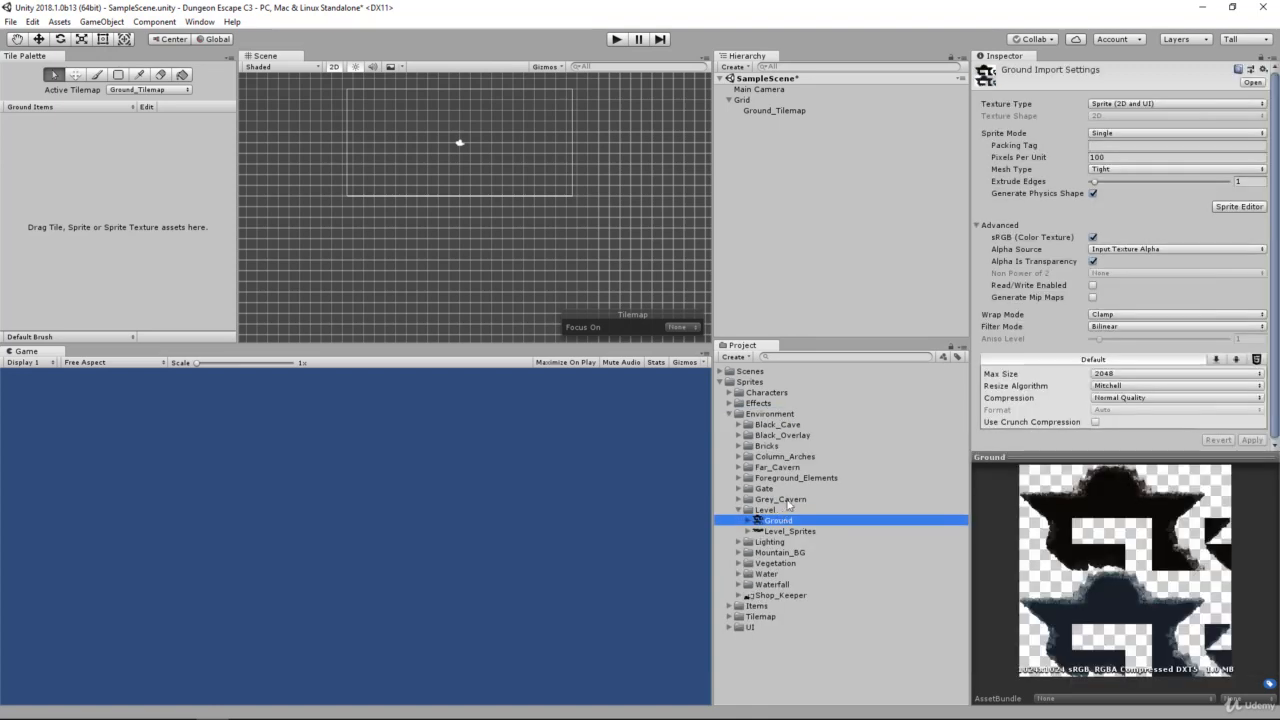
left_click(1030, 488)
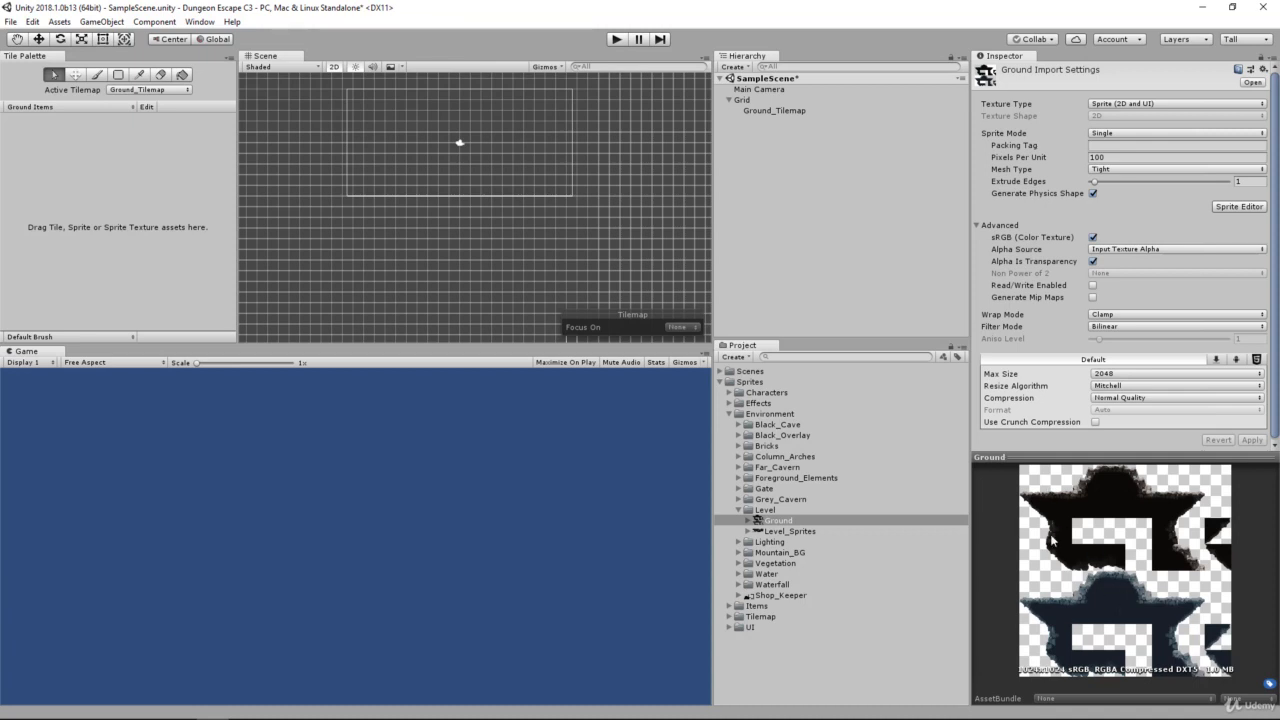
left_click(1125, 134)
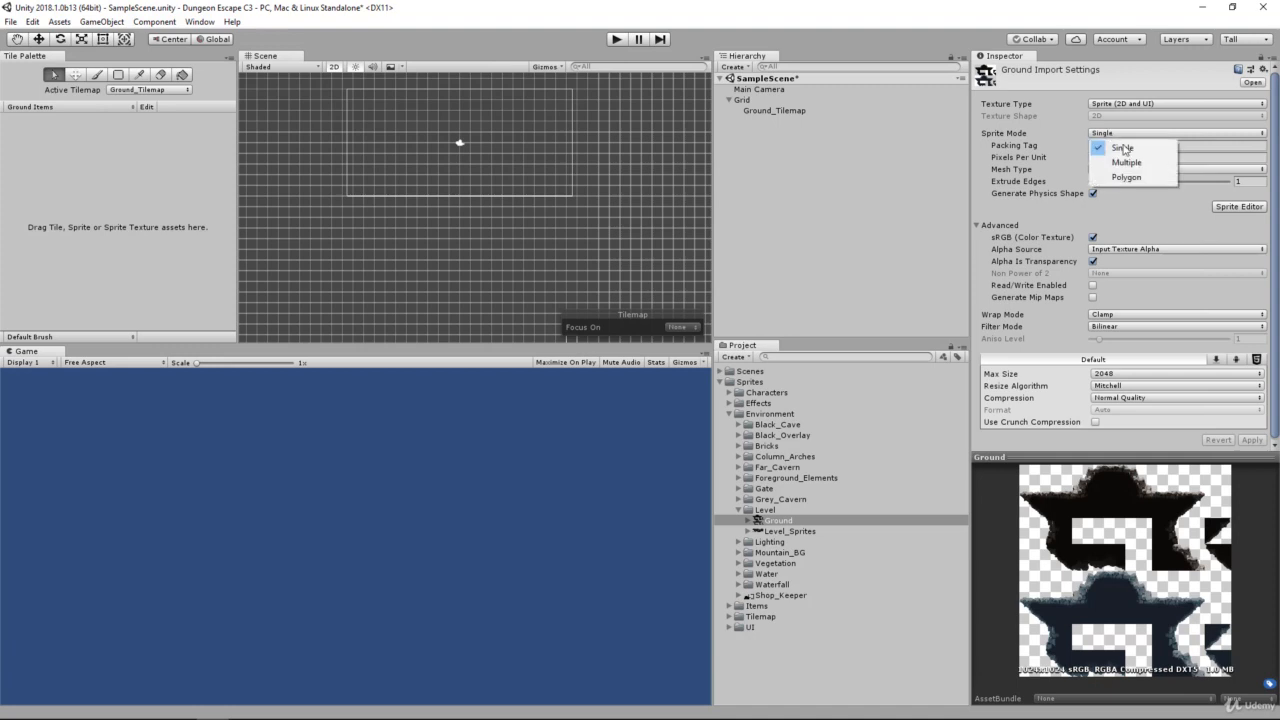
left_click(1127, 163)
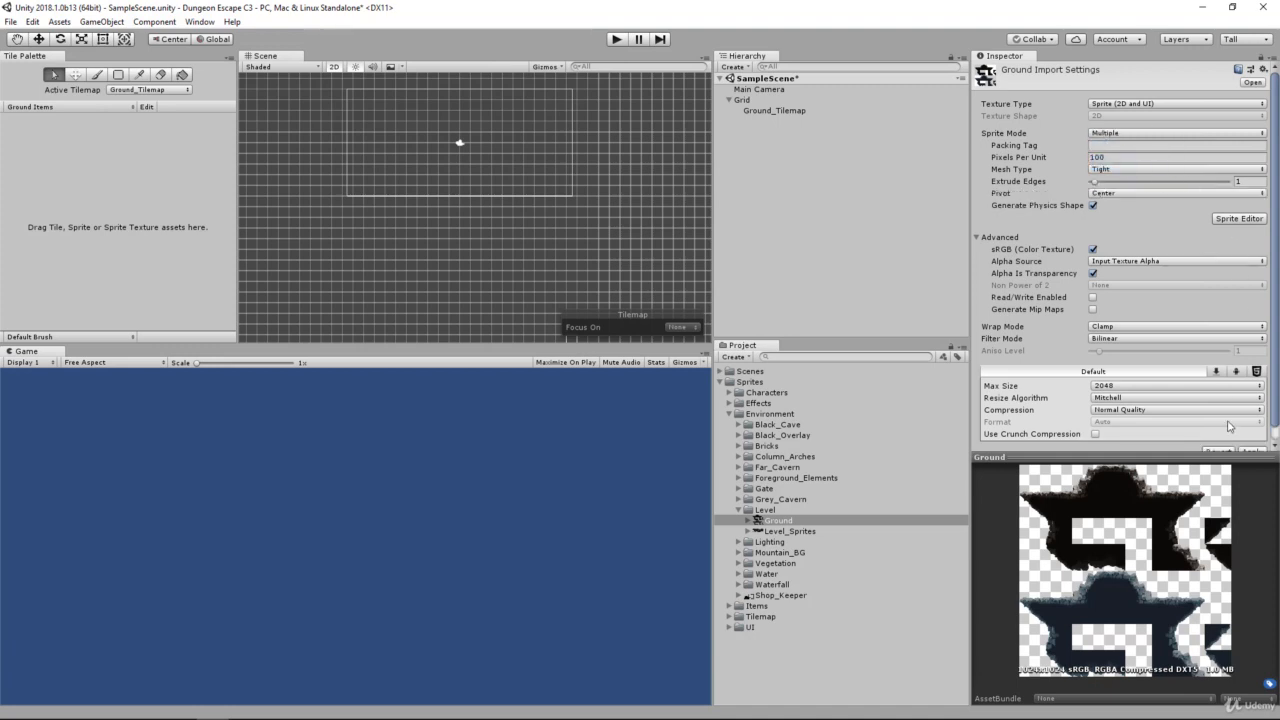
left_click(1259, 440)
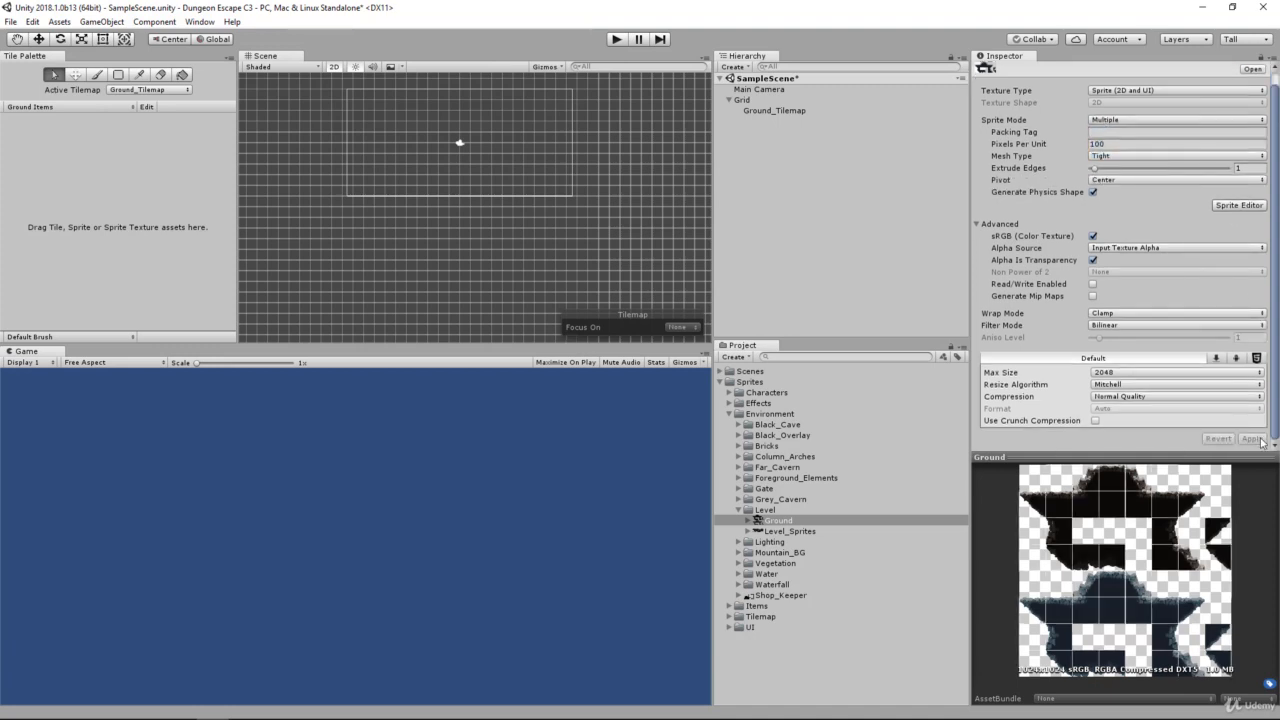
Step: Slice the Ground texture in the Sprite Editor using Grid By Cell Size at 128 × 128 pixels, and close the editor
left_click(1231, 206)
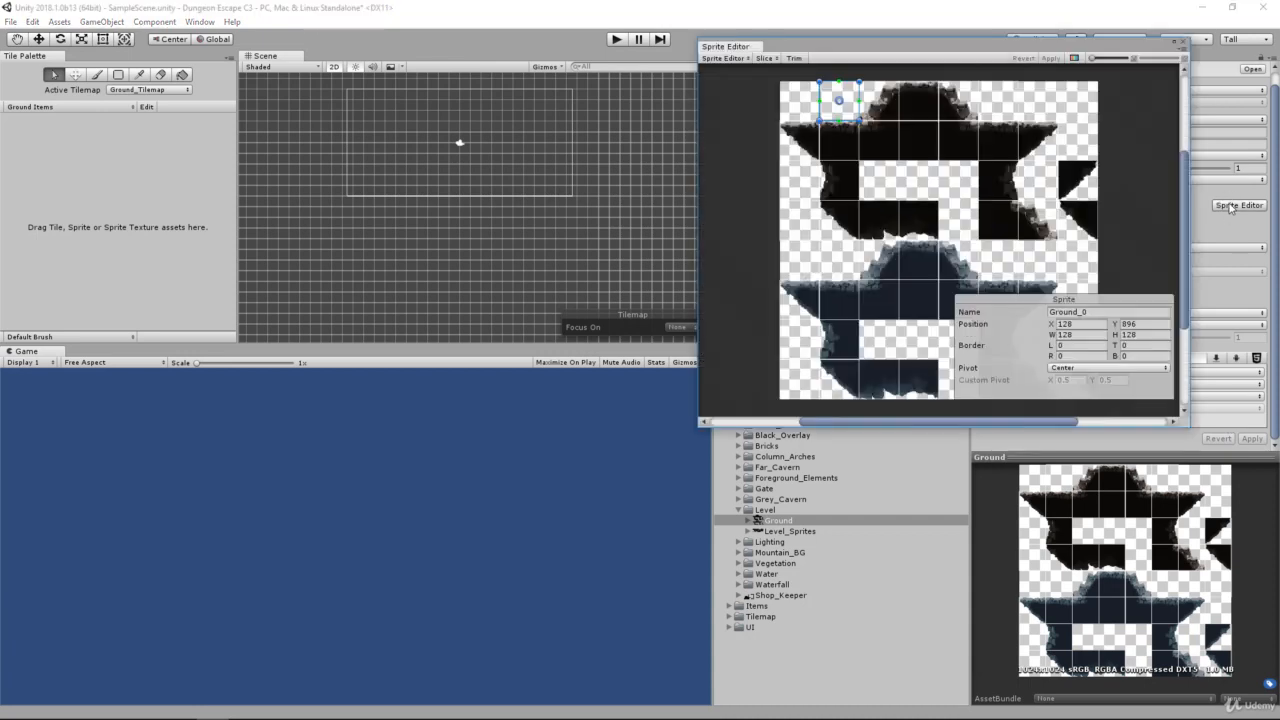
left_click_drag(813, 50, 677, 103)
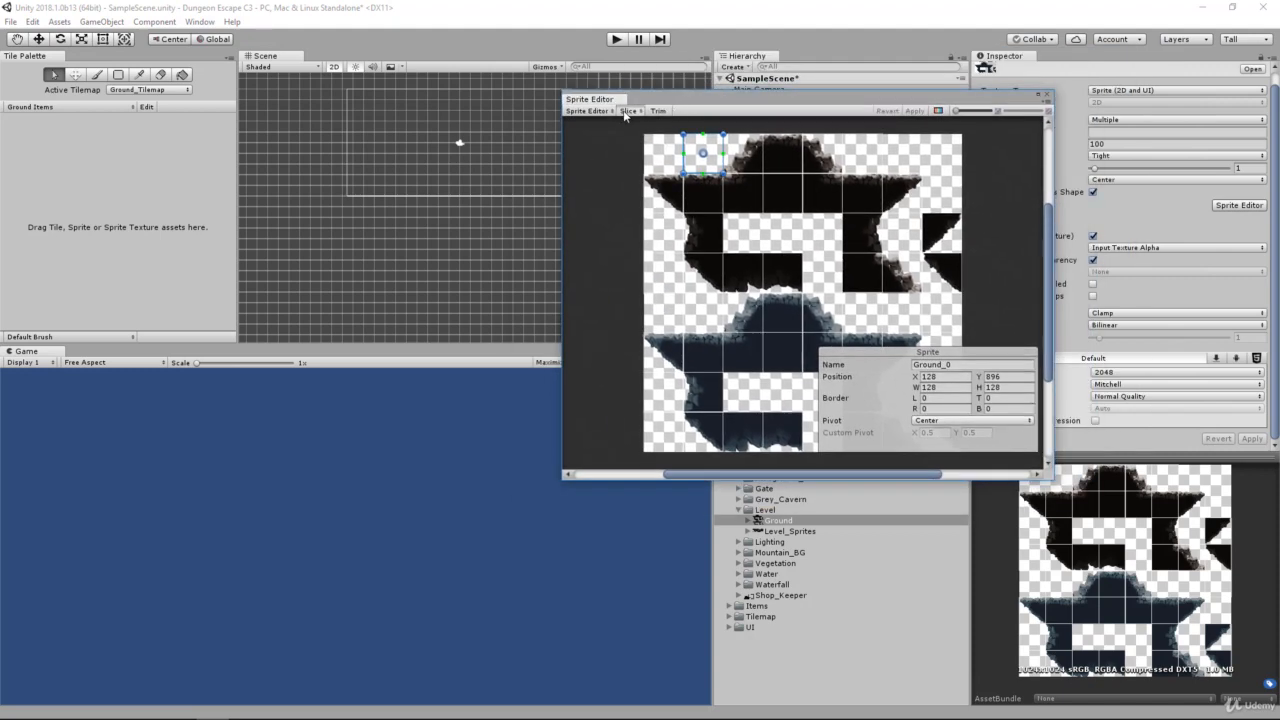
left_click(627, 111)
left_click(716, 124)
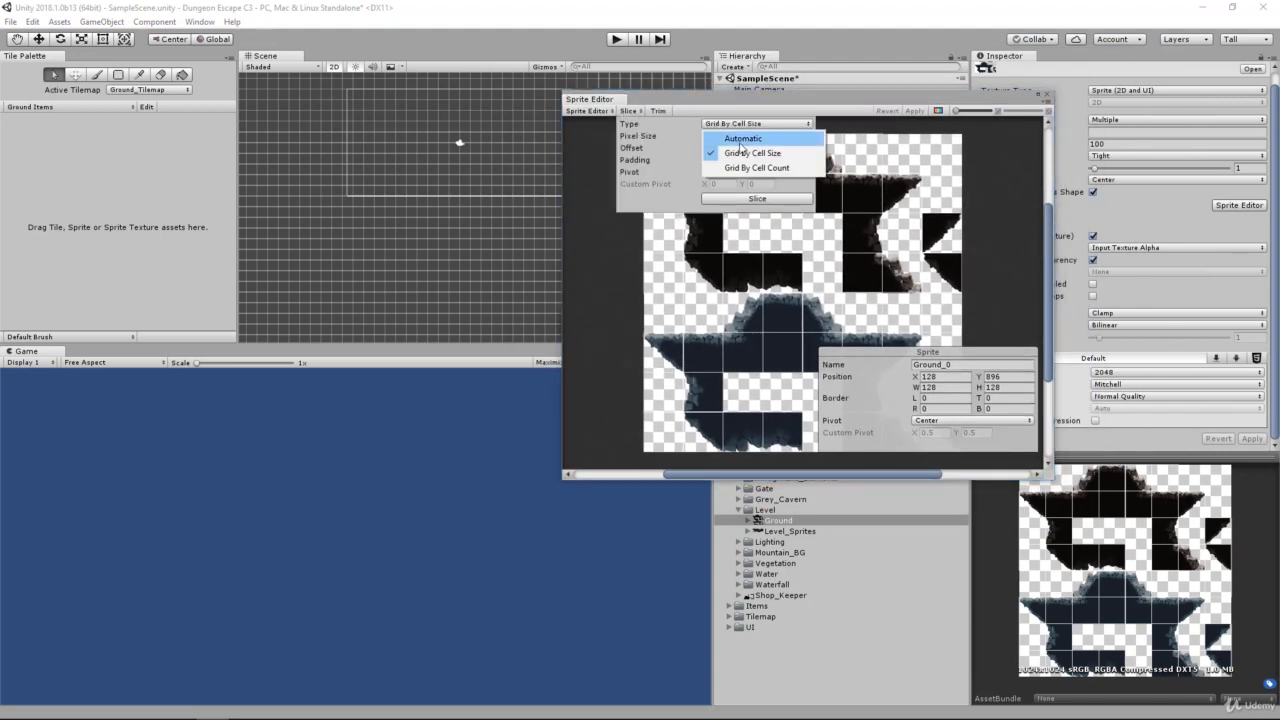
left_click(749, 153)
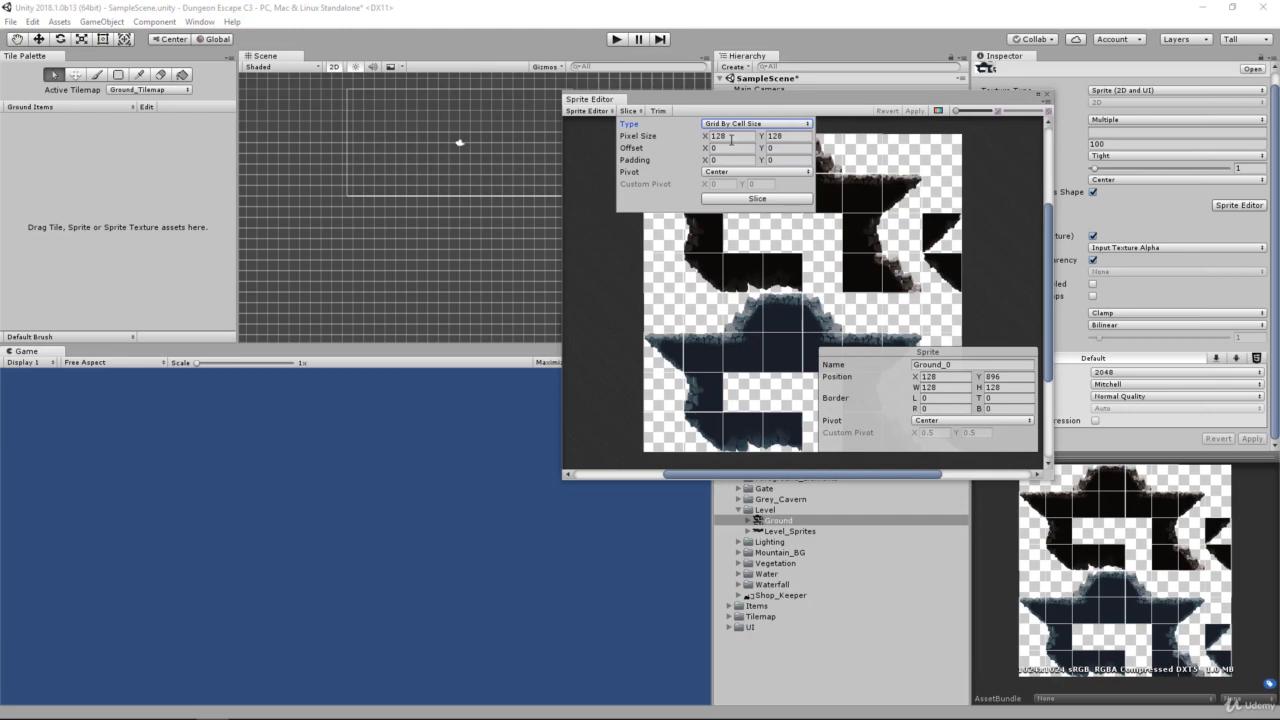
left_click(731, 137)
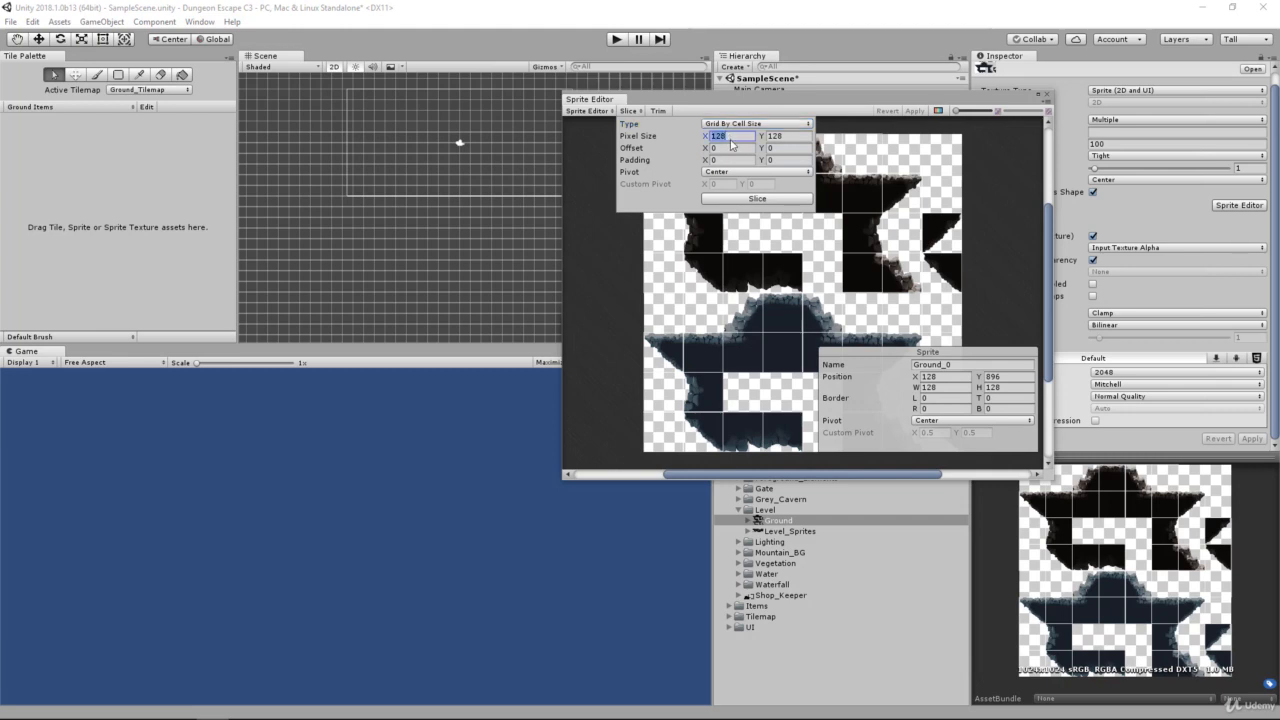
left_click(768, 199)
left_click(852, 182)
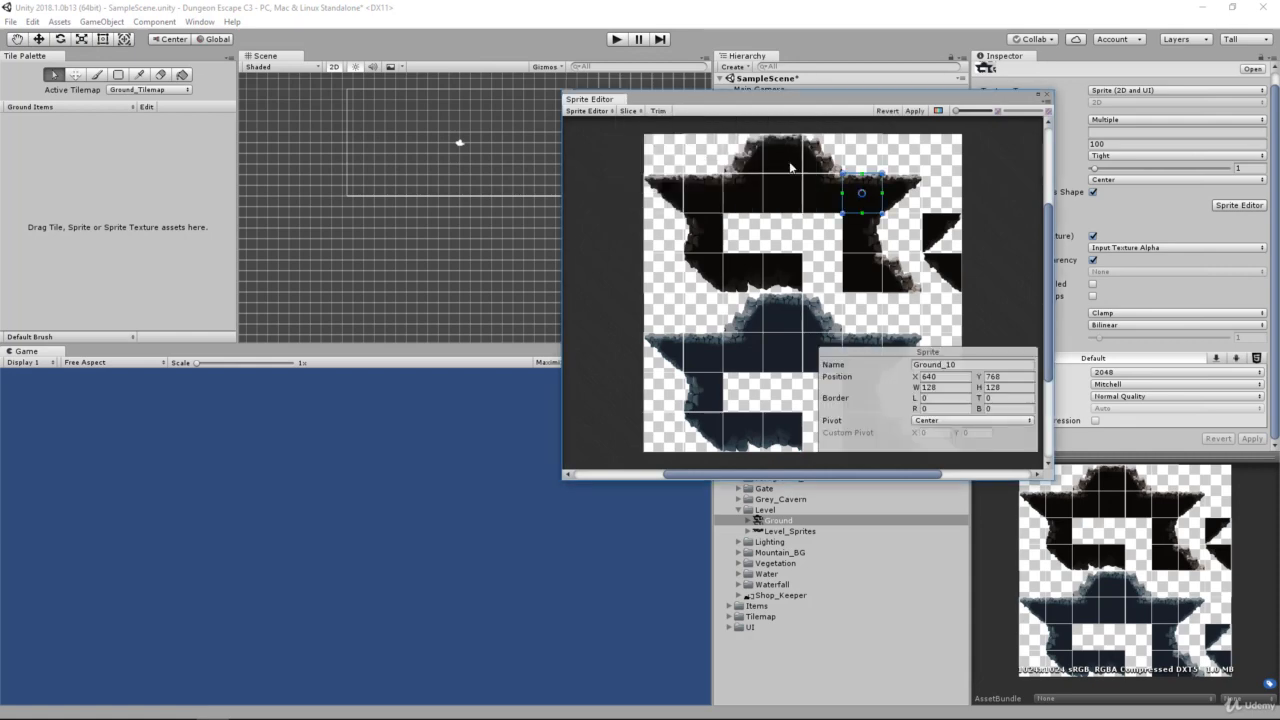
left_click(832, 200)
left_click(1047, 94)
Step: Expand the Ground texture in the project and preview its individual slices from Ground_0 through Ground_6
left_click(793, 522)
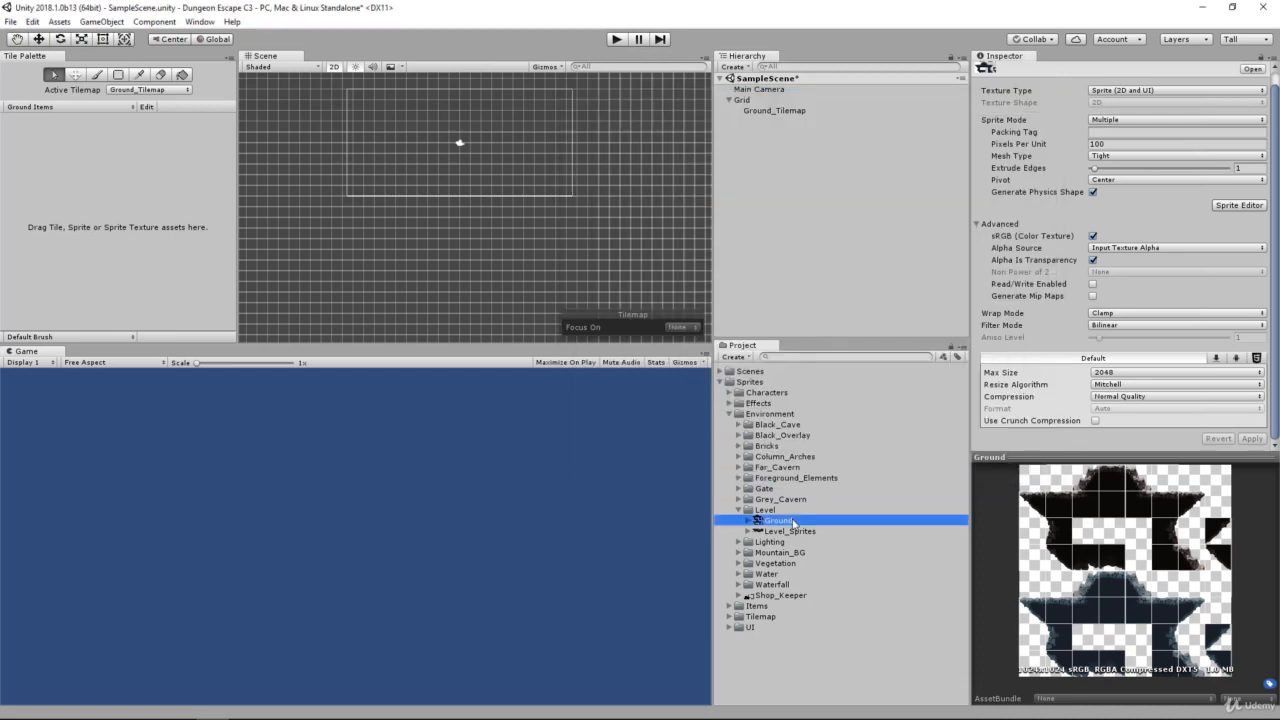
key("Right")
key("Down")
key("Down")
key("Down")
key("Down")
key("Down")
key("Down")
key("Down")
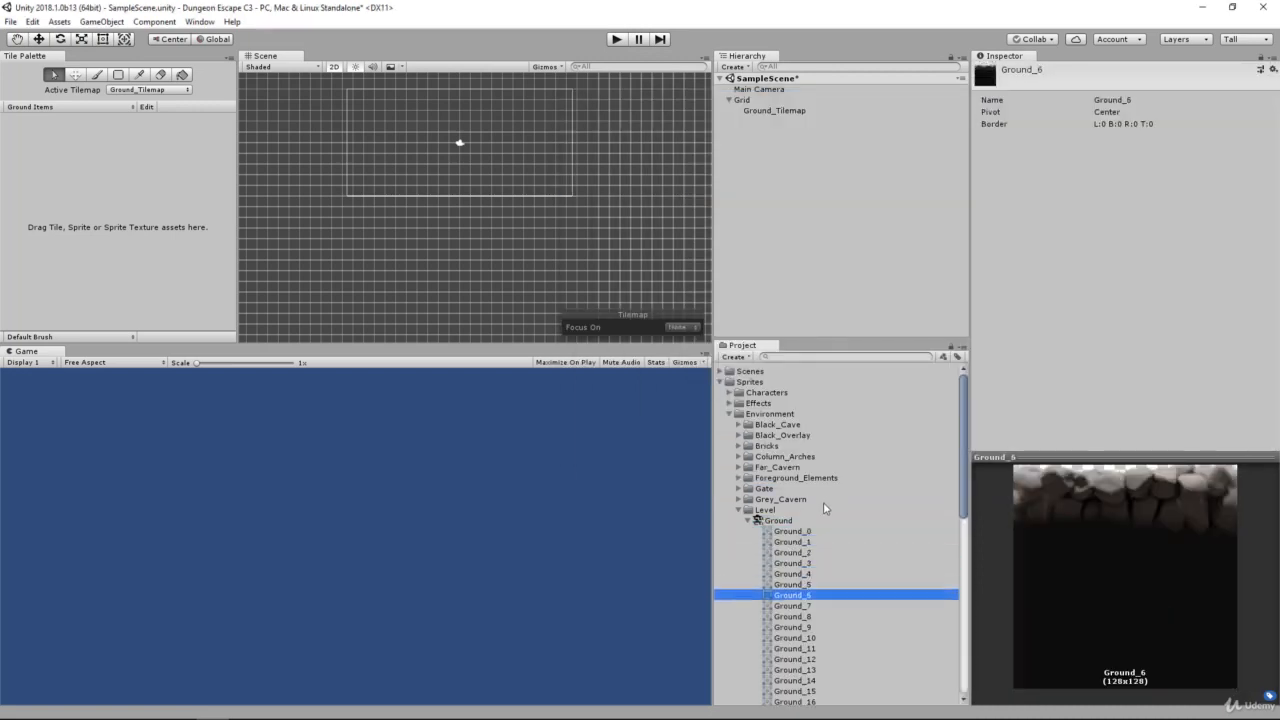
Step: Preview the remaining slices of the Ground texture one by one, from Ground_7 onward
key("Down")
key("Down")
key("Down")
key("Down")
key("Down")
key("Down")
key("Down")
key("Down")
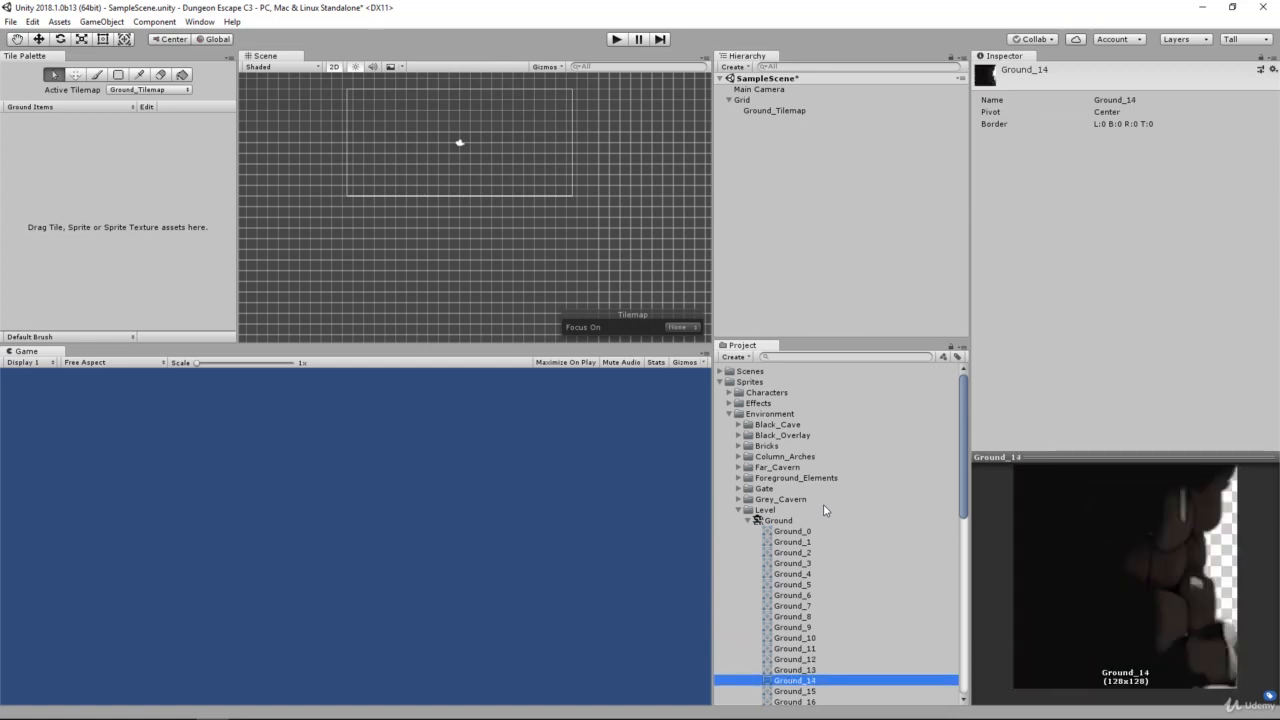
key("Down")
key("Down")
key("Down")
key("Up")
key("Up")
Step: Collapse the Ground texture's slices, set its Pixels Per Unit to 128, and apply the import settings
left_click(793, 518)
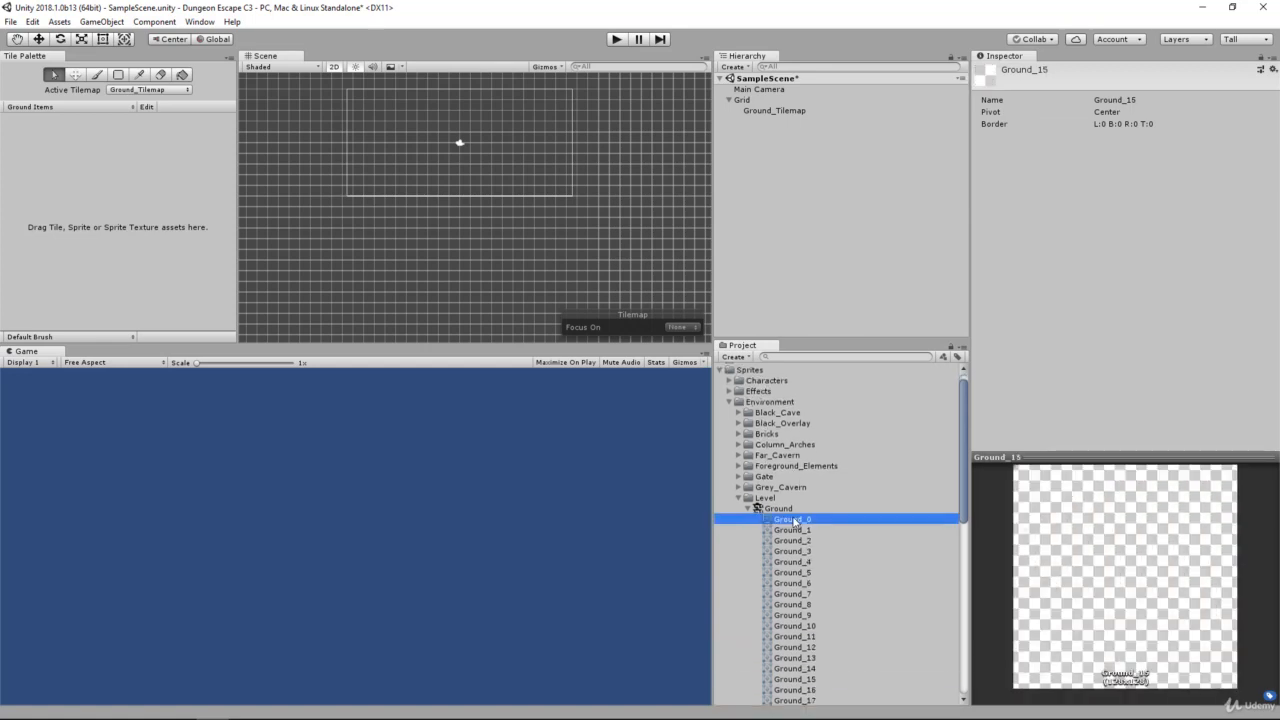
key("Up")
key("Left")
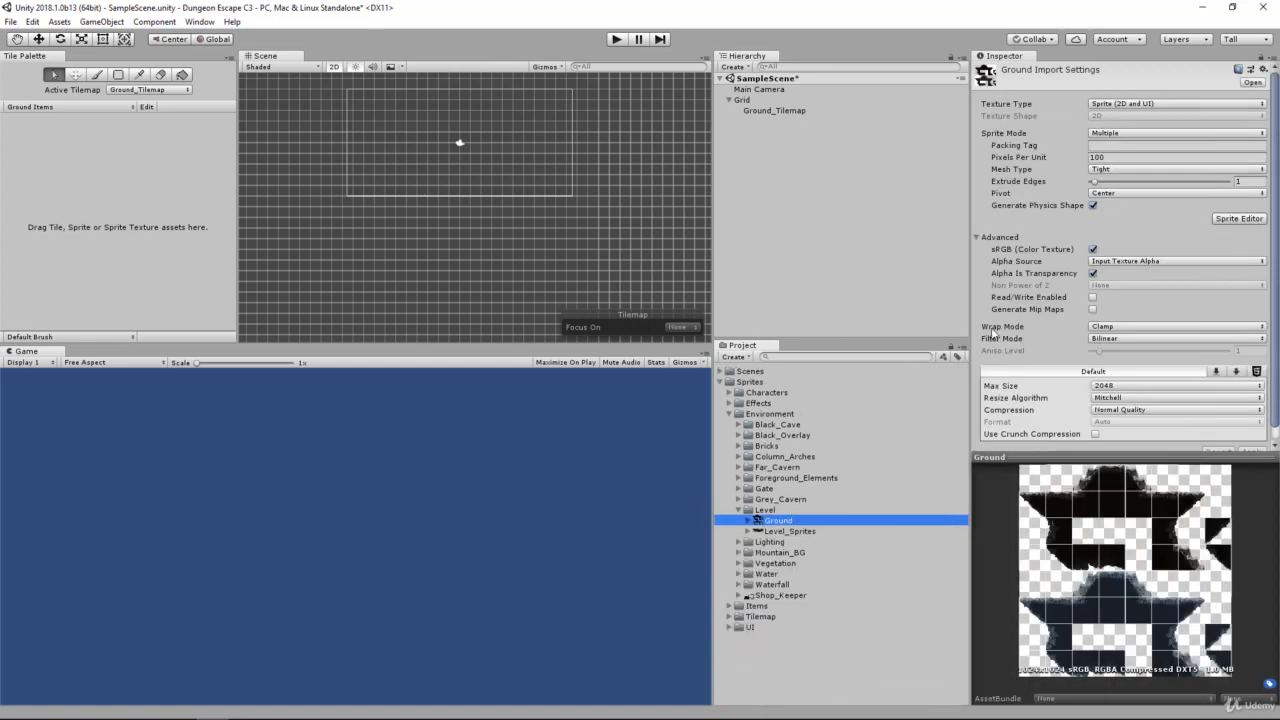
left_click(1078, 157)
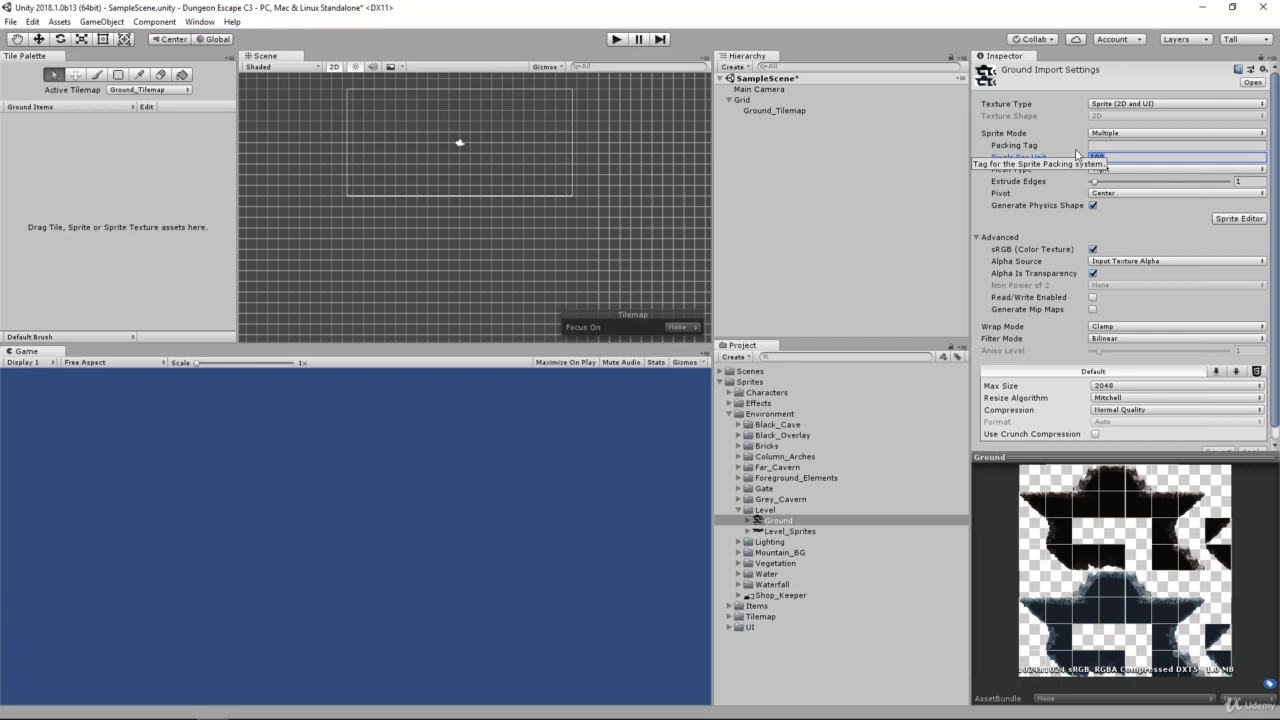
type("128")
scroll(1240, 400, "down", 1)
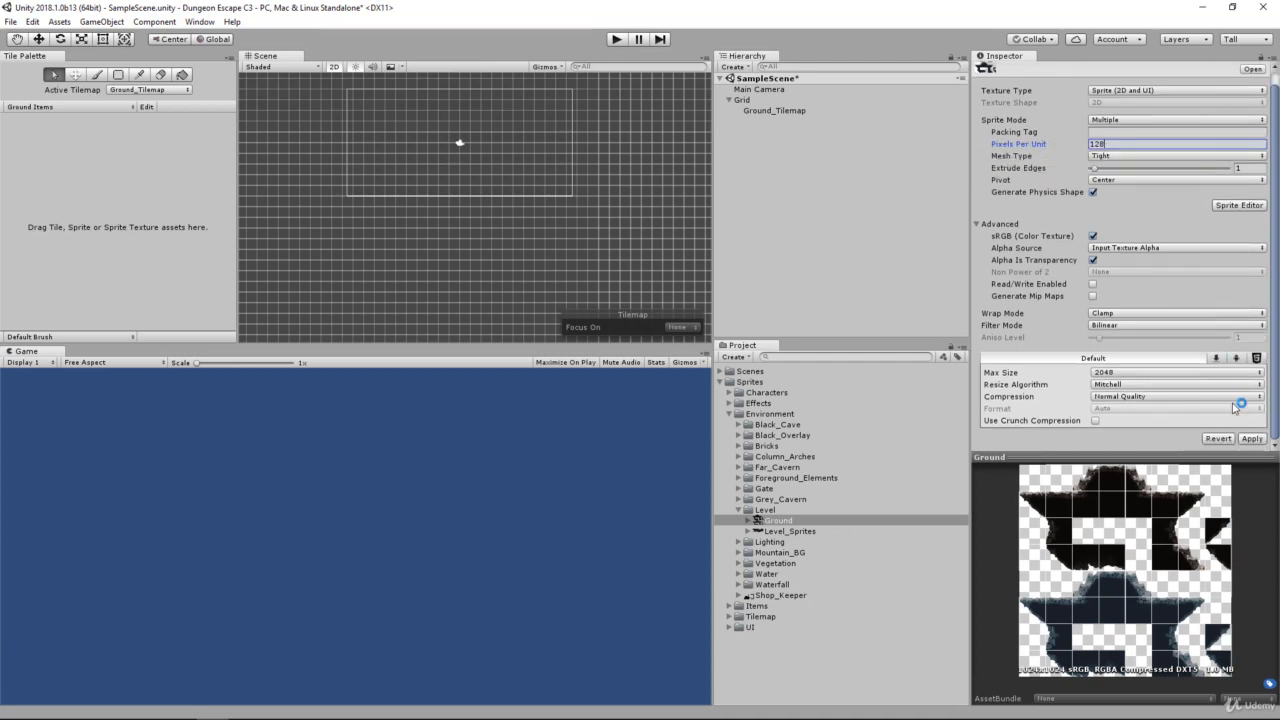
left_click(1247, 440)
Step: Add the Ground texture to the Ground Items palette and create a Tiles folder inside Sprites/Tilemap for the generated tiles
left_click(785, 521)
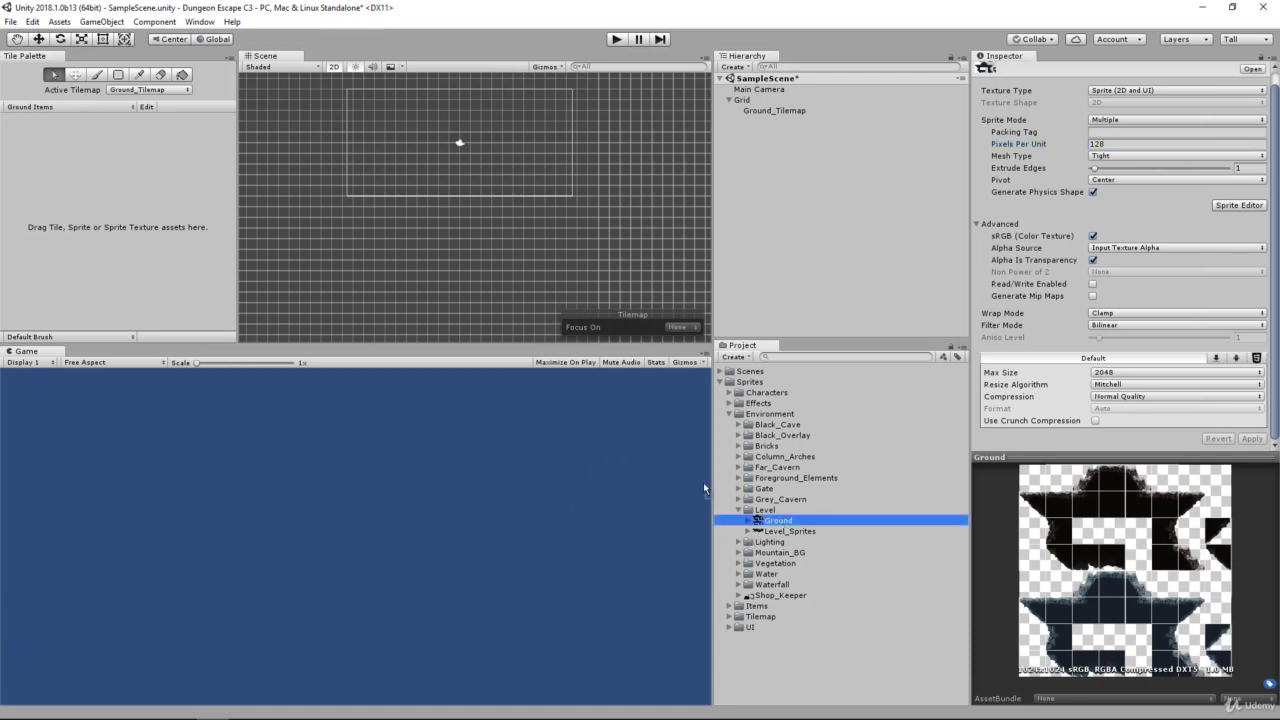
left_click_drag(705, 488, 120, 227)
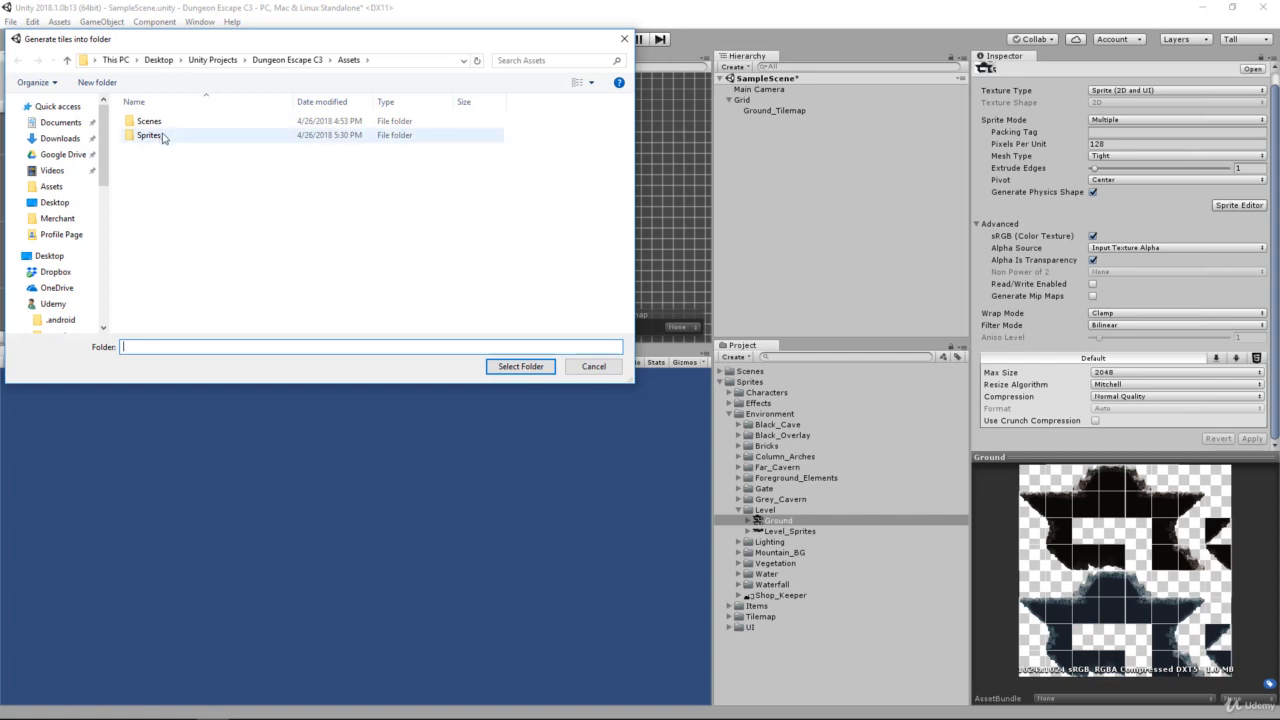
double_click(163, 137)
double_click(170, 179)
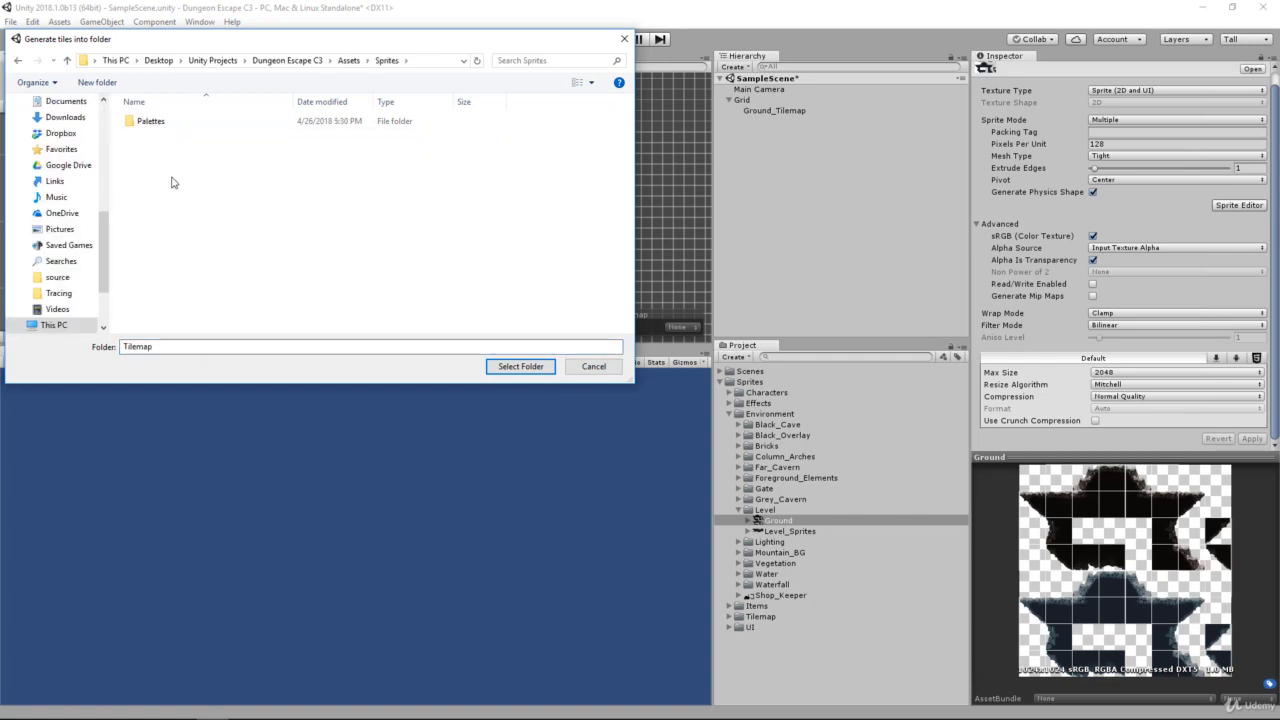
right_click(153, 175)
mouse_move(200, 367)
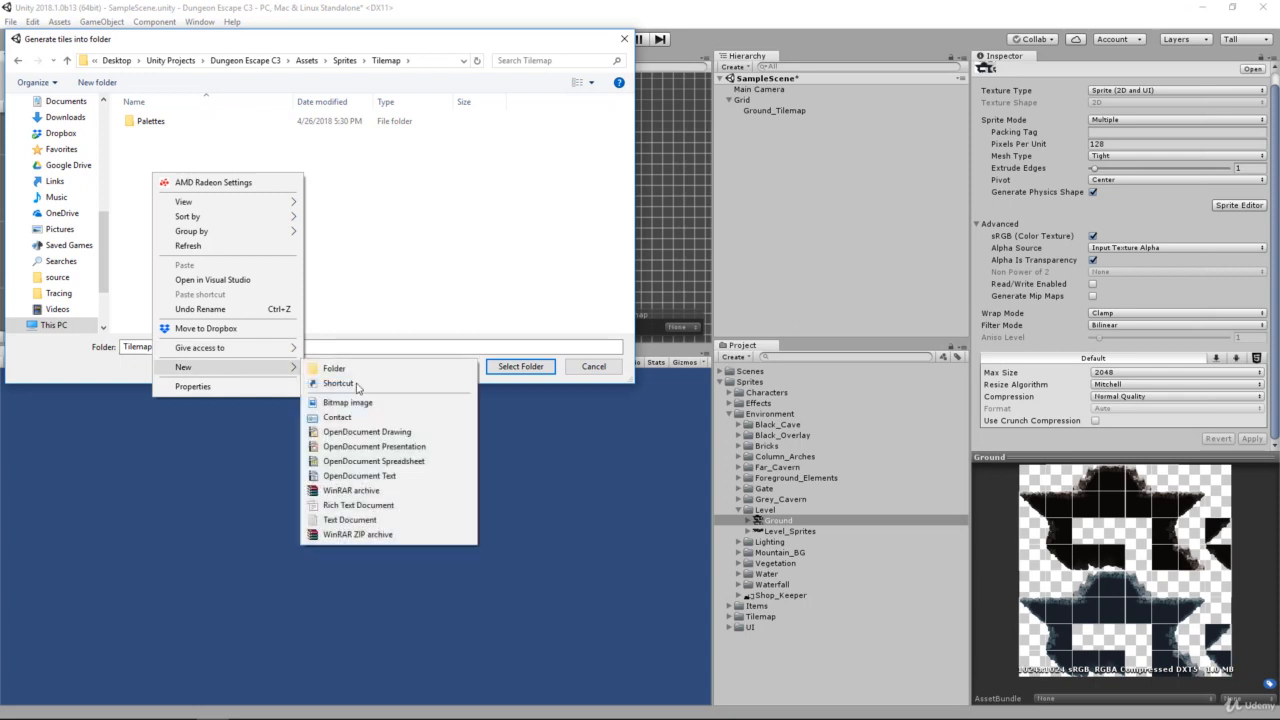
left_click(360, 370)
type("Tiles")
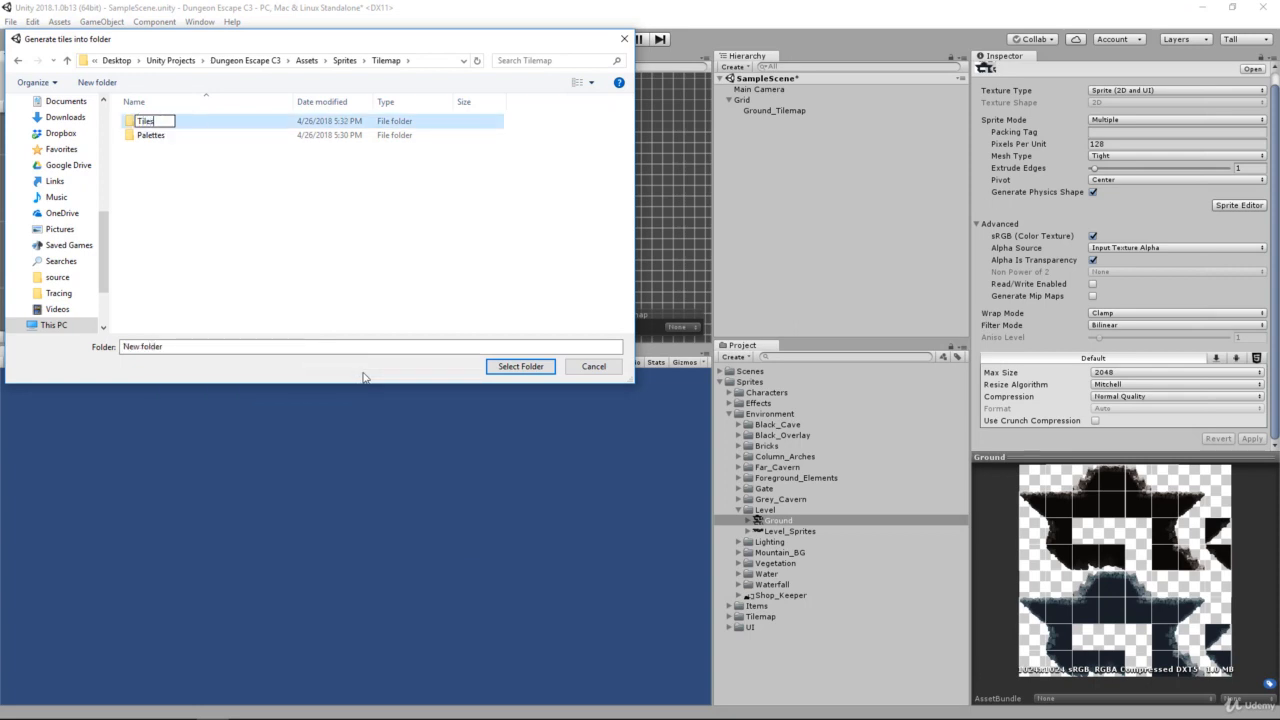
key("Return")
Step: Create a Ground folder inside Tiles and generate the tile assets into it
double_click(186, 143)
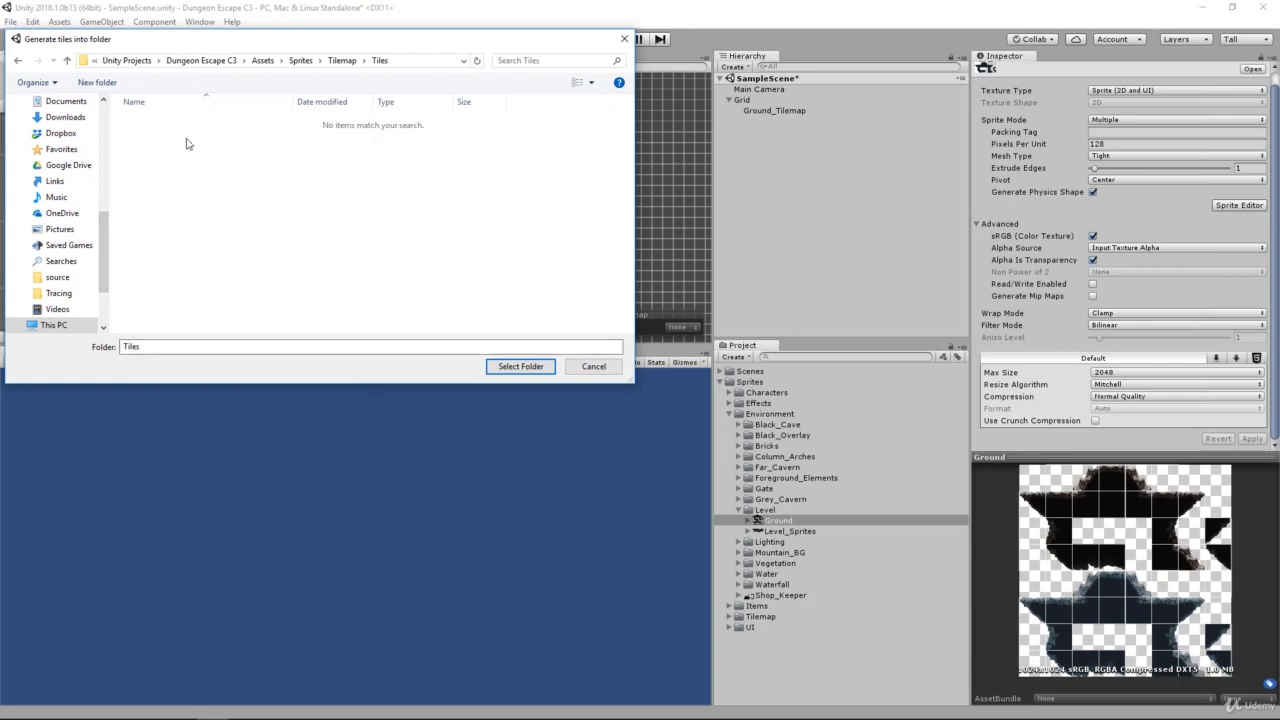
right_click(210, 181)
mouse_move(266, 377)
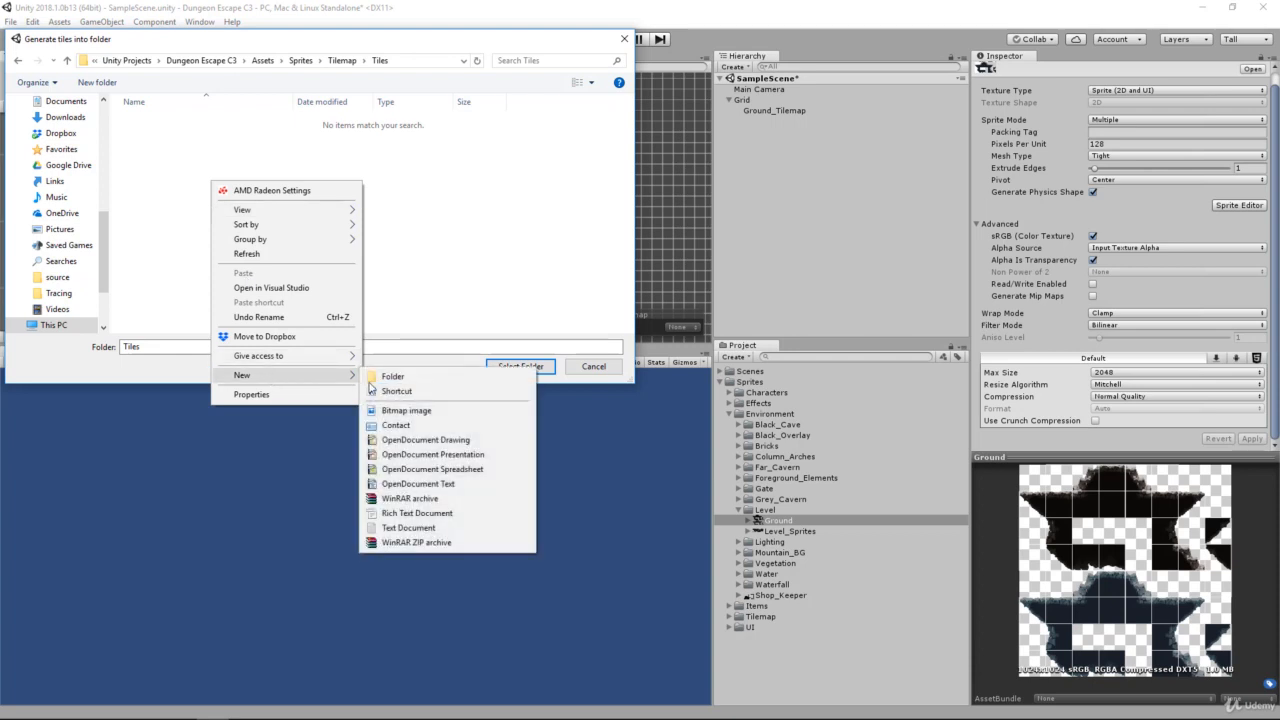
left_click(386, 370)
type("Ground")
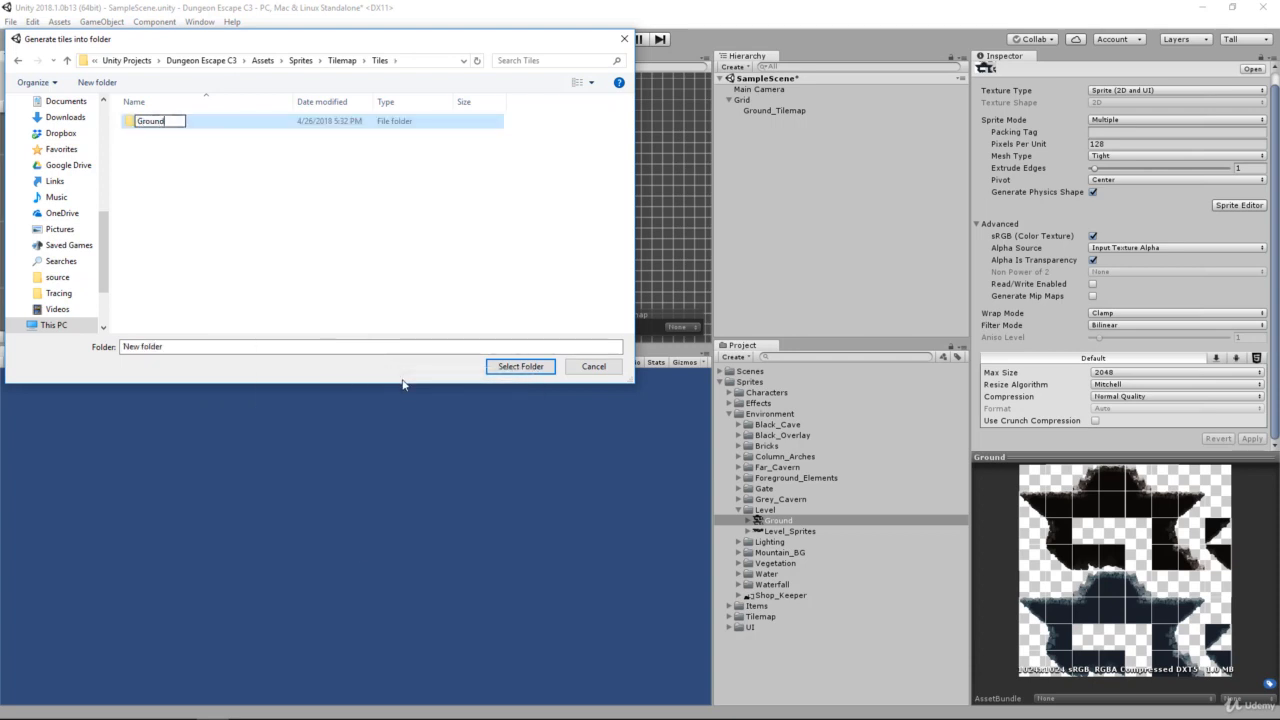
key("Return")
left_click(515, 370)
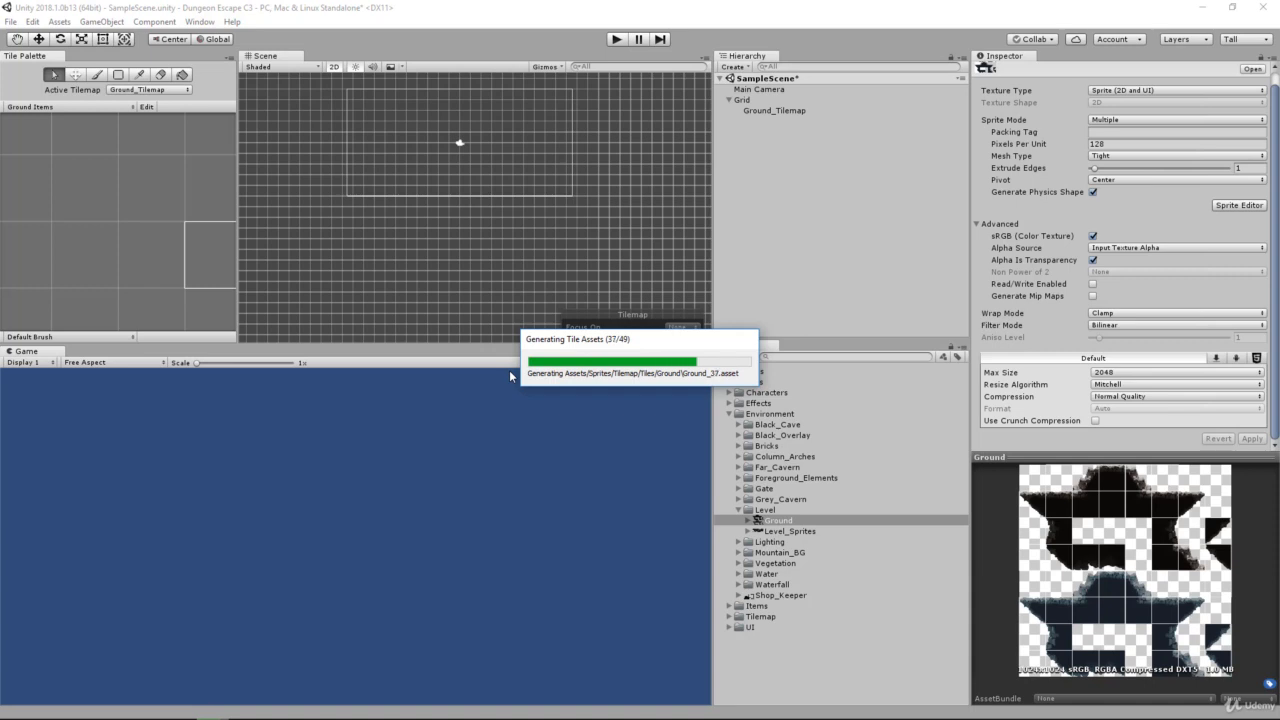
Step: Collapse the Environment folder and check the contents of the Palettes and Tiles folders under Tilemap
double_click(741, 415)
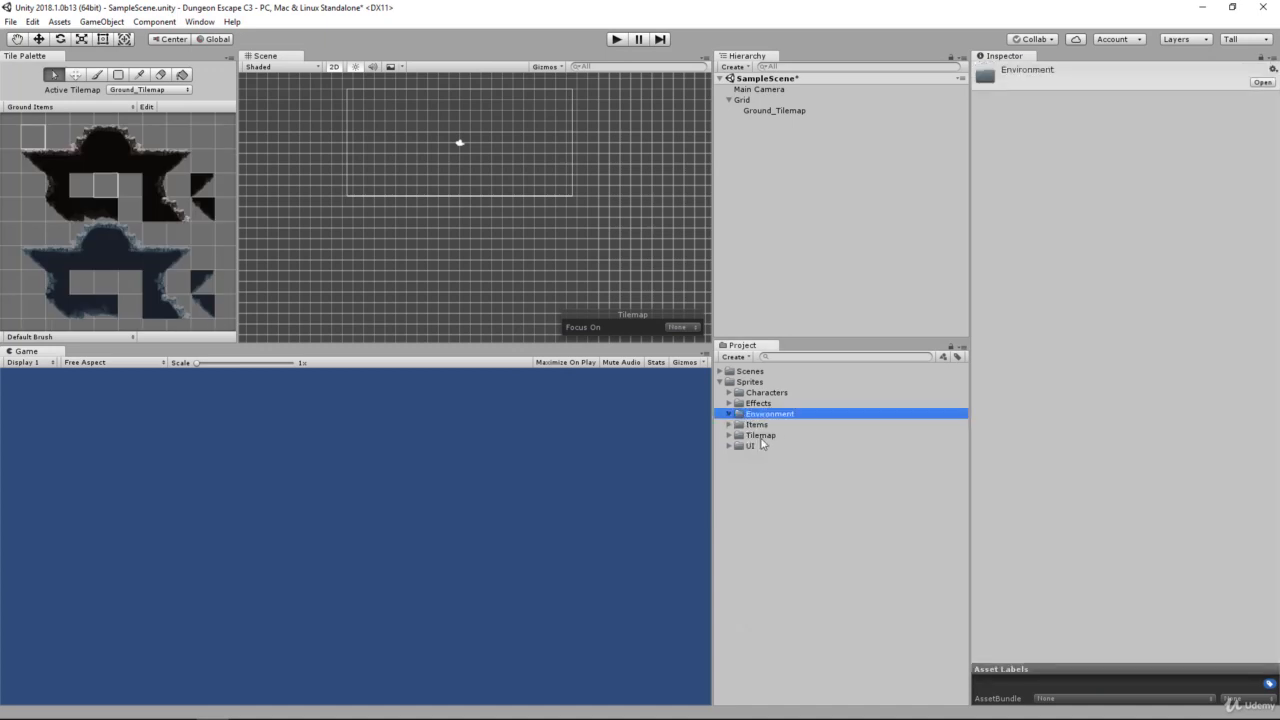
double_click(760, 435)
double_click(772, 446)
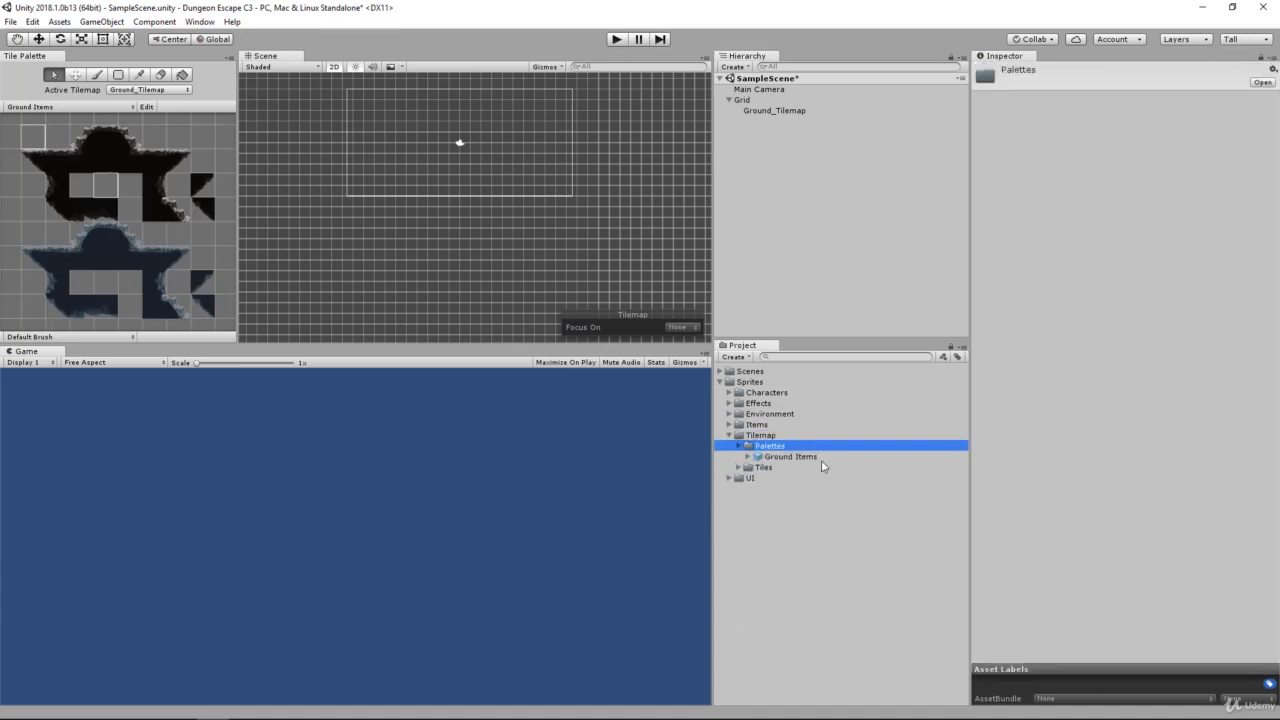
key("Down")
key("Left")
key("Left")
key("Down")
key("Right")
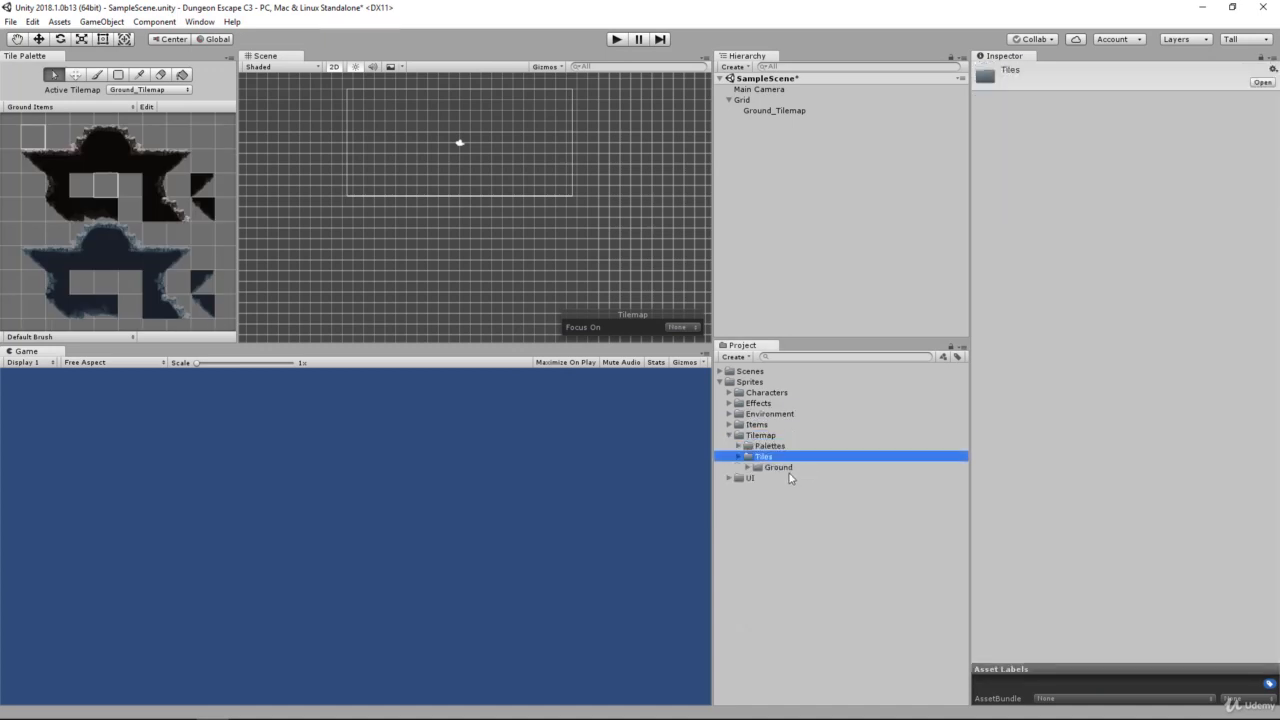
Step: Examine the generated tile assets in the Tiles/Ground folder, including Ground_0, and collapse the Tilemap folder
double_click(789, 473)
scroll(812, 510, "down", 3)
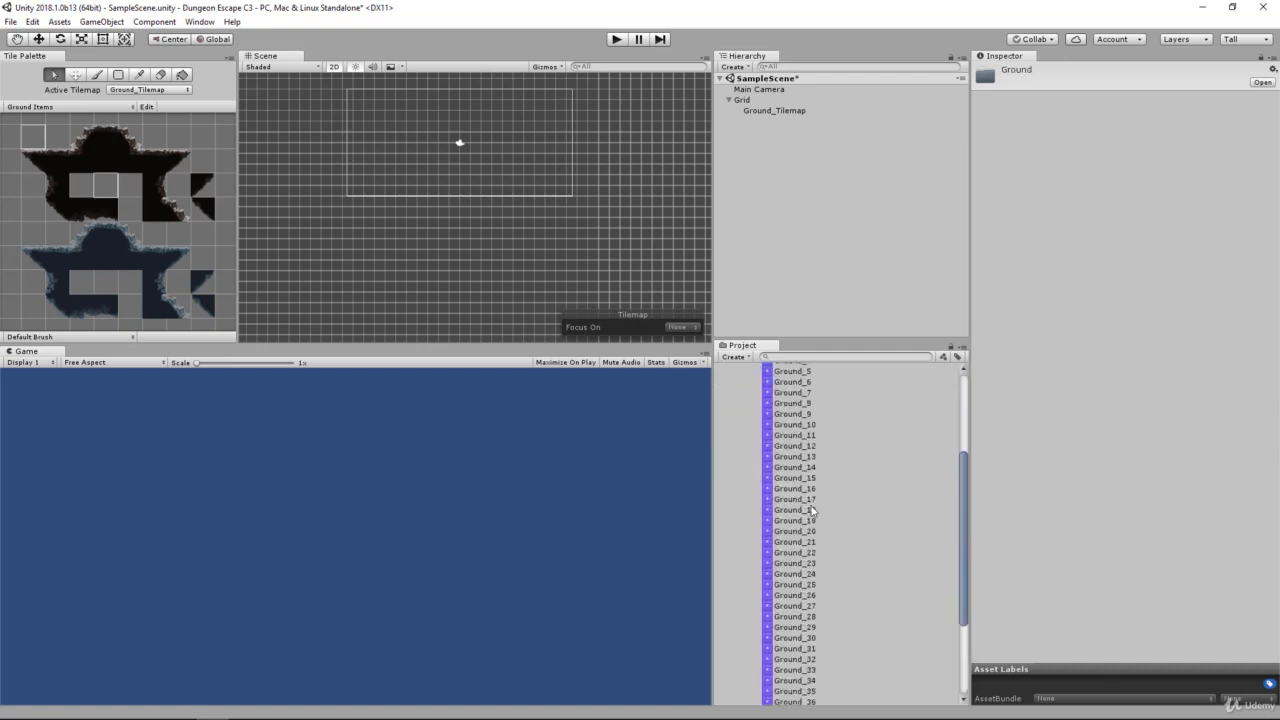
scroll(812, 510, "up", 5)
left_click(803, 418)
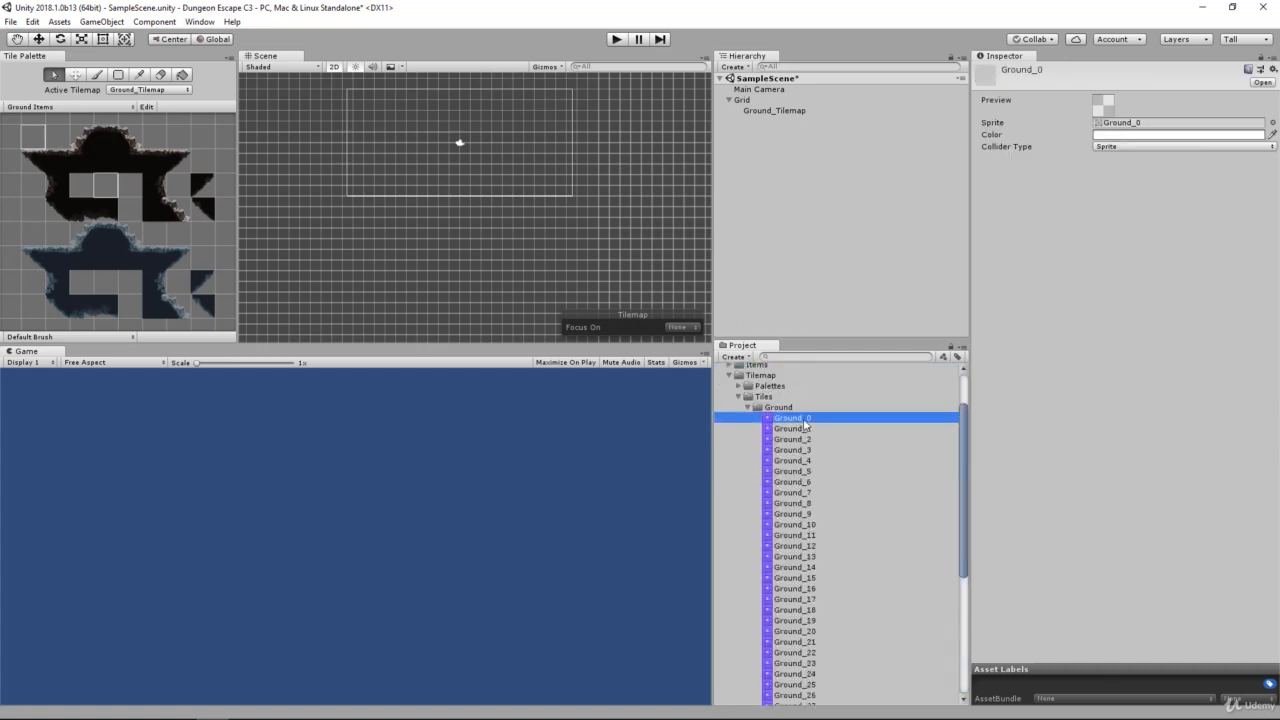
scroll(803, 425, "down", 5)
left_click(792, 671)
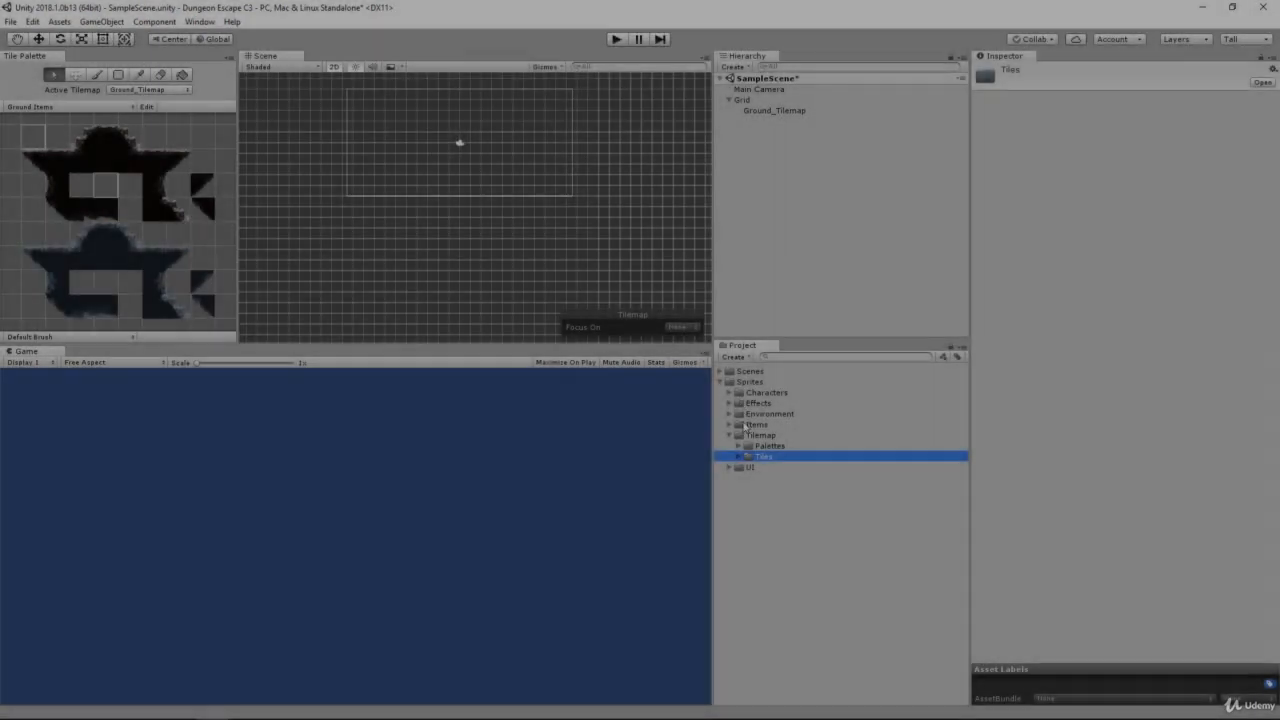
left_click(747, 437)
left_click(729, 435)
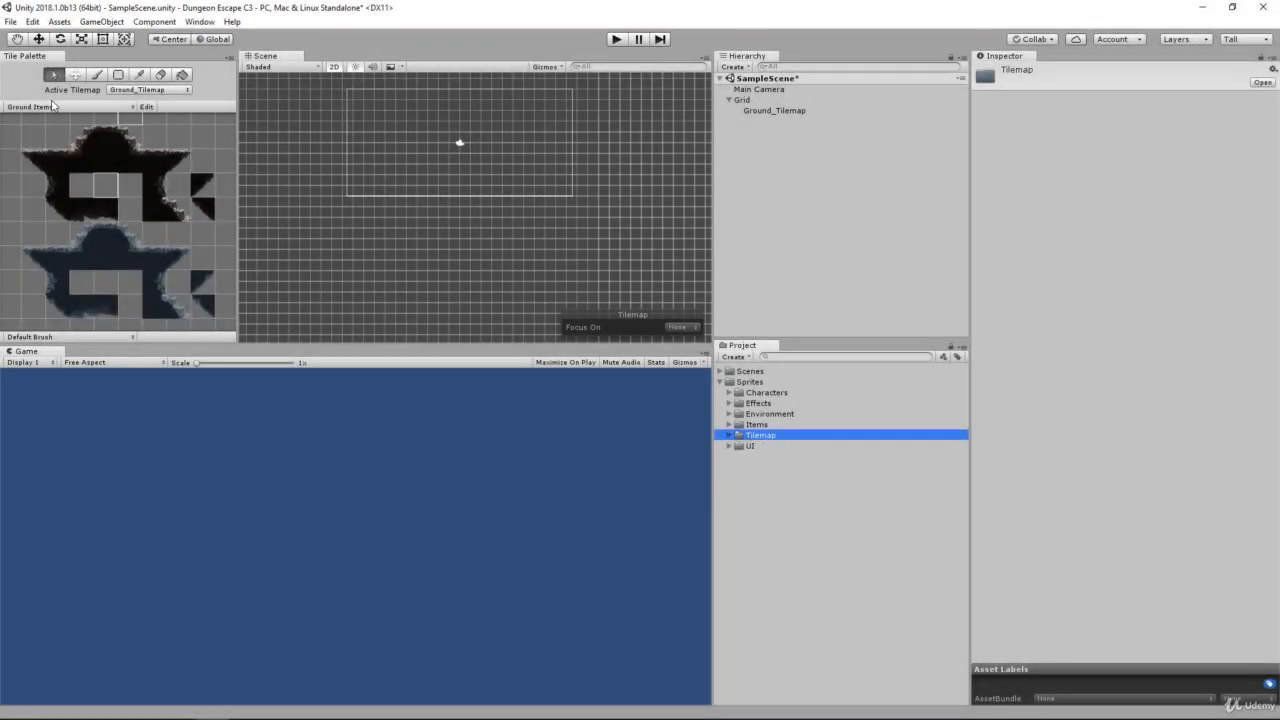
Step: Paint a rough patch of solid black ground tiles from the palette onto Ground_Tilemap, across the lower camera area
left_click(42, 160)
left_click(105, 138)
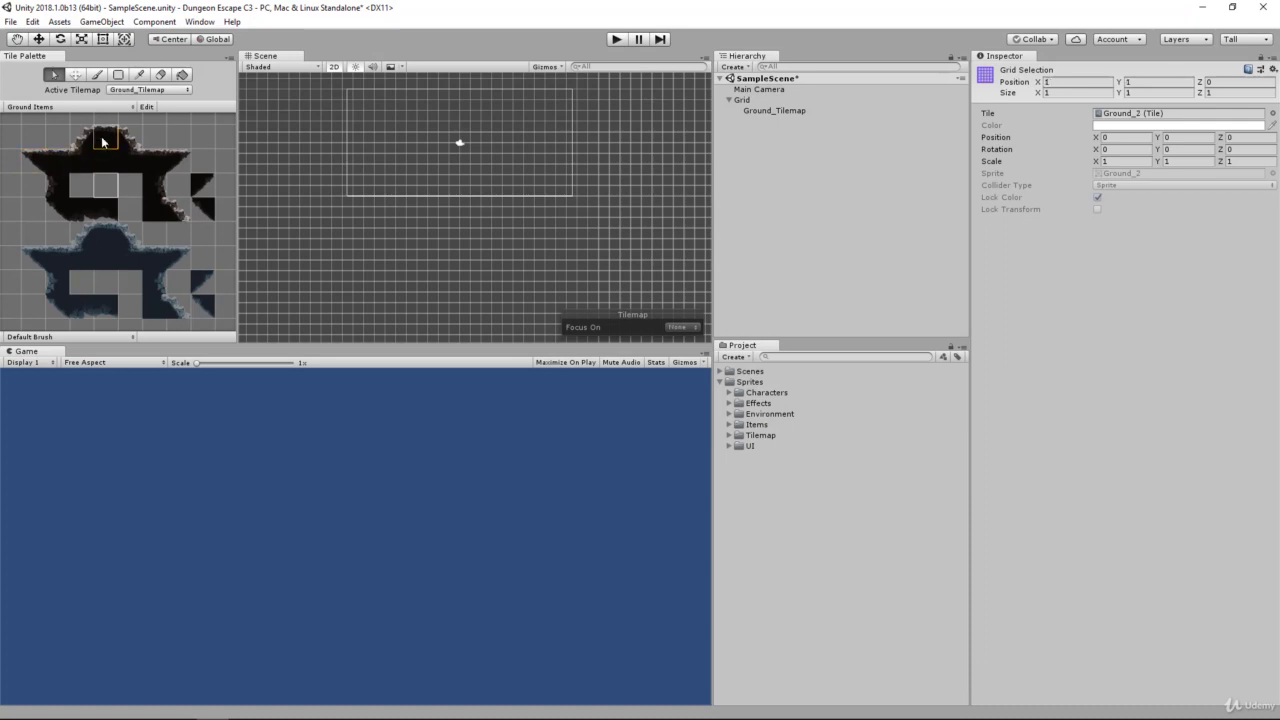
left_click(97, 76)
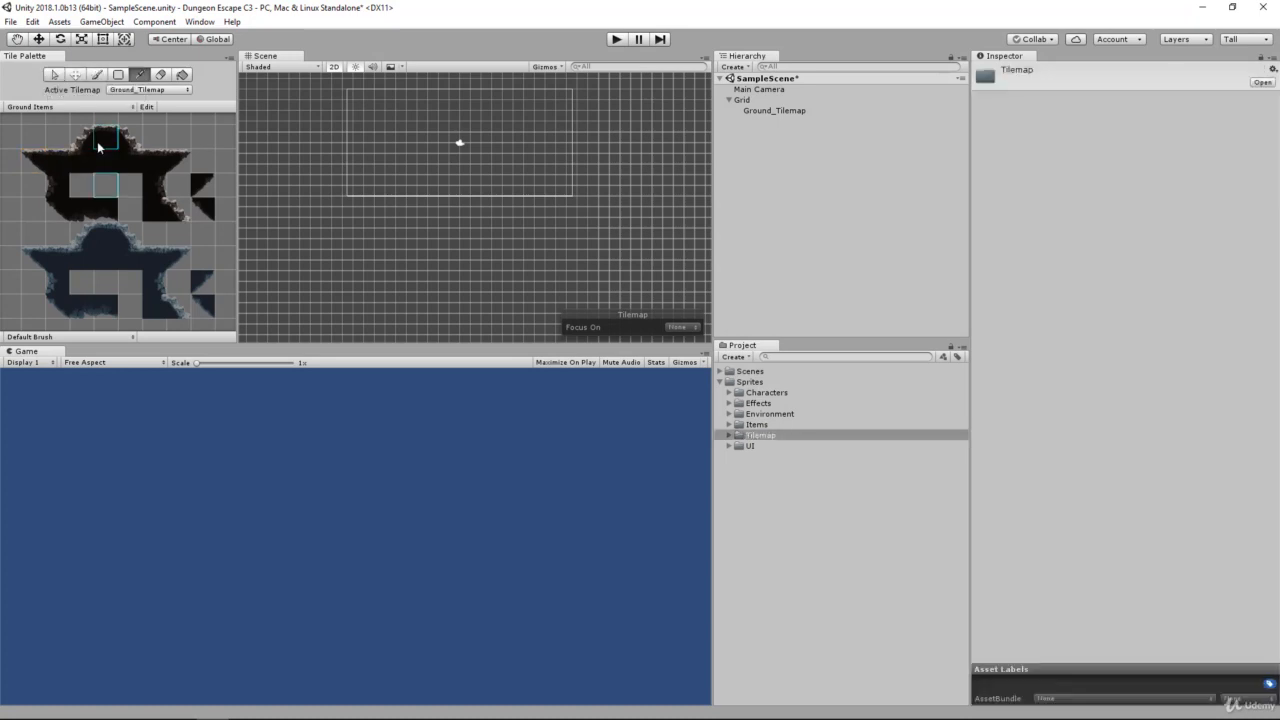
mouse_move(329, 160)
left_mouse_down()
mouse_move(491, 180)
mouse_move(500, 166)
mouse_move(429, 171)
mouse_move(391, 199)
left_mouse_up()
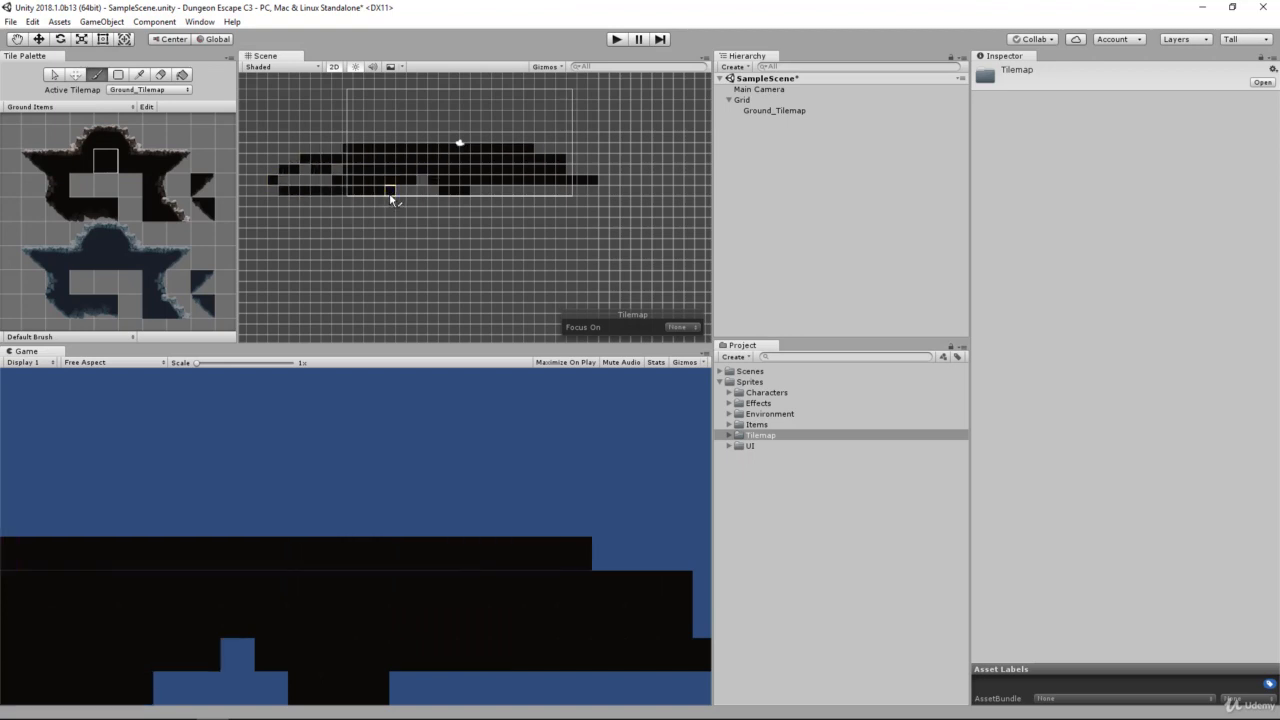